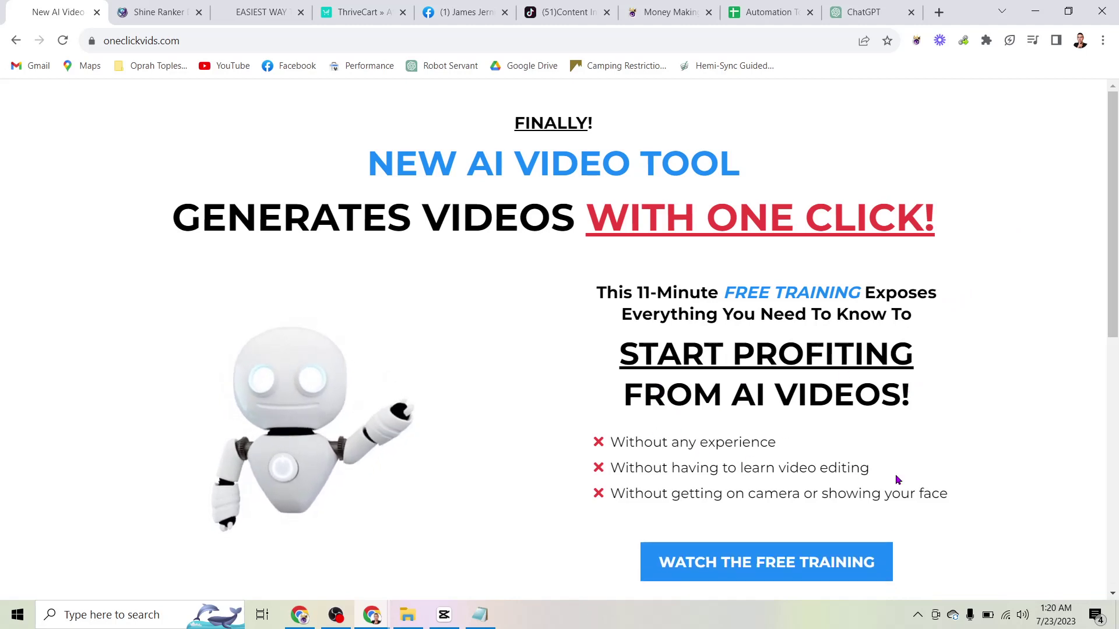
Play Shine Ranker's generated robot video through to its 'content is just a click away' ending
{"action": "left_click", "coordinate": [156, 13]}
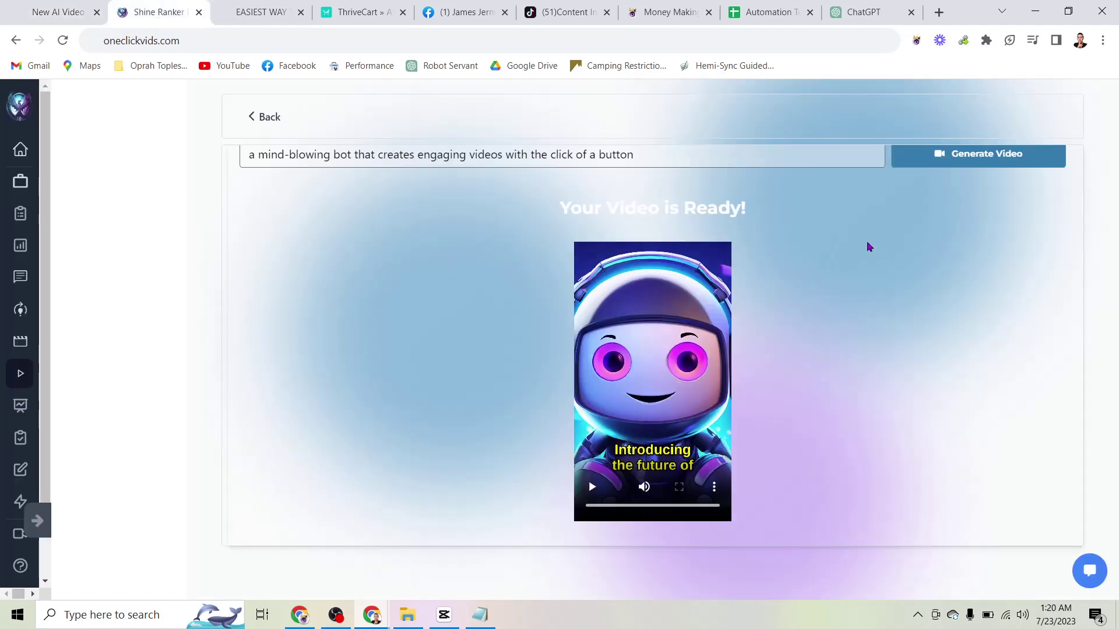
{"action": "scroll", "coordinate": [866, 251], "scroll_direction": "up", "scroll_amount": 1}
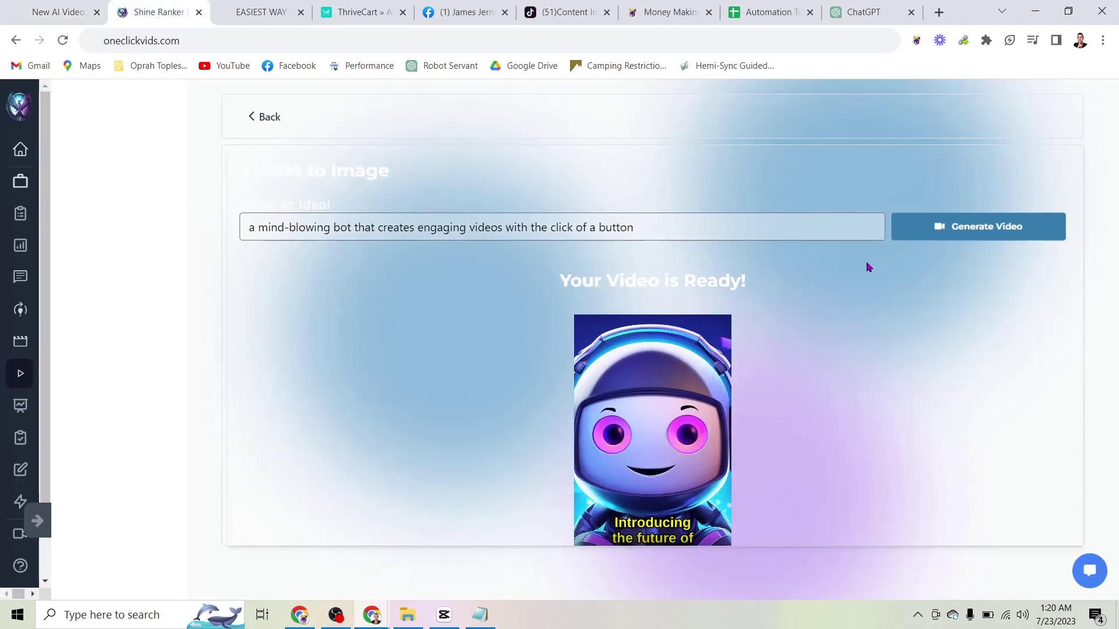
{"action": "left_click", "coordinate": [667, 221]}
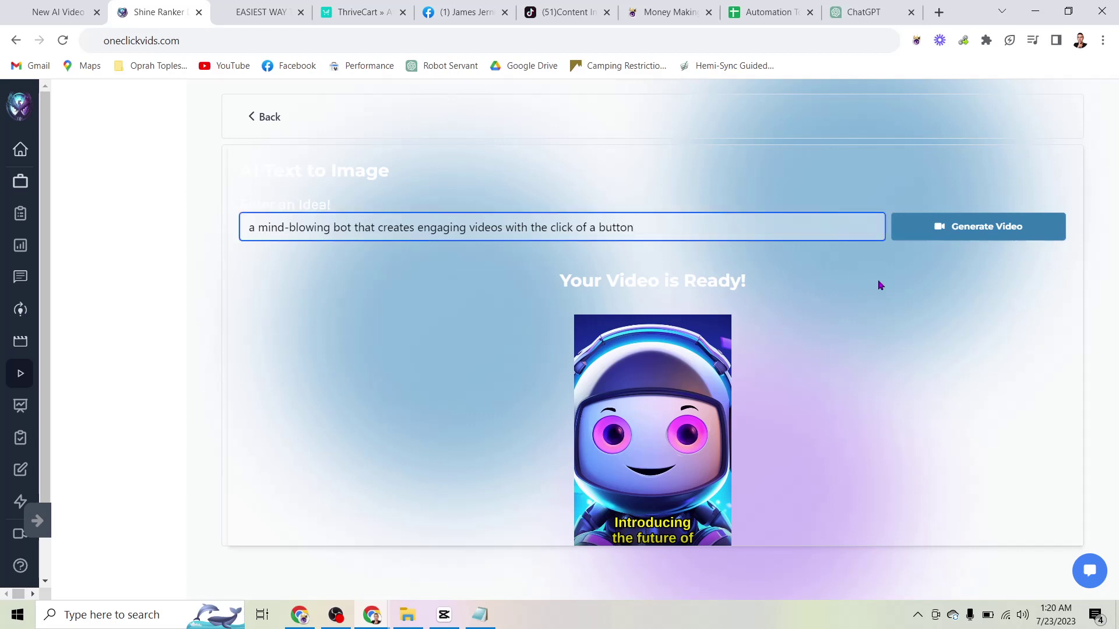
{"action": "scroll", "coordinate": [936, 296], "scroll_direction": "down", "scroll_amount": 1}
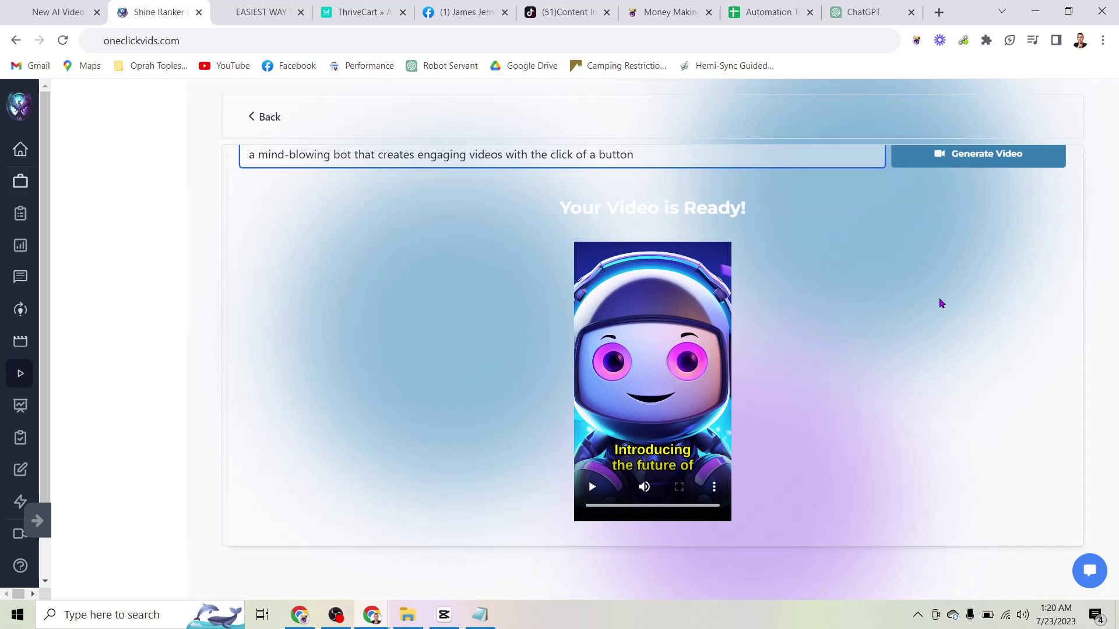
{"action": "left_click", "coordinate": [591, 492]}
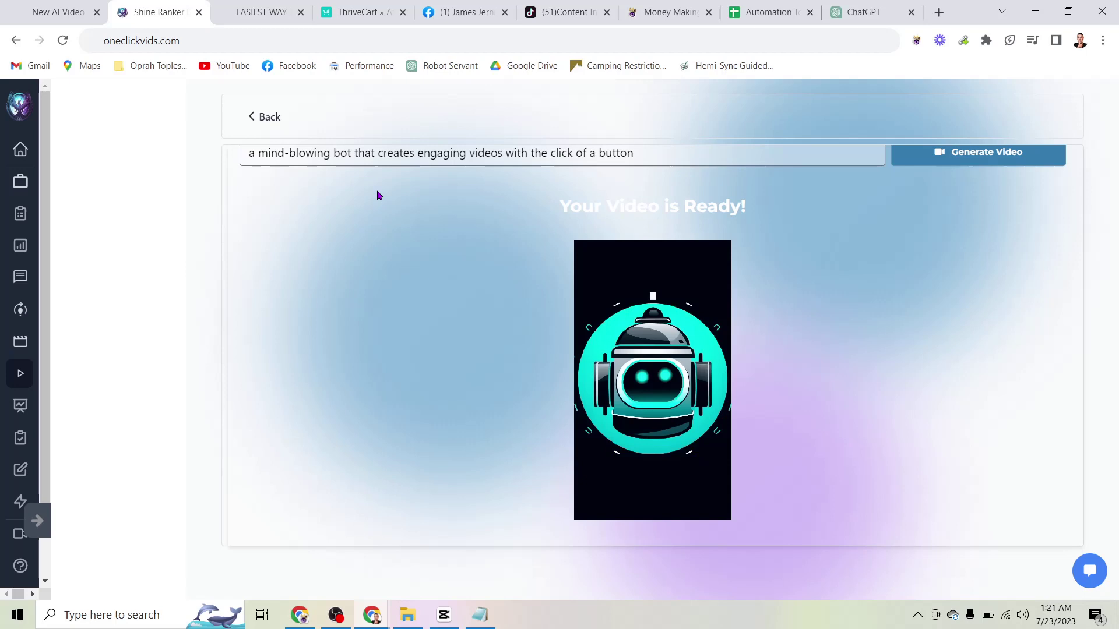
Show the oneclickvids.com sales page with its demo video and $1 Shine Ranker offer
{"action": "left_click", "coordinate": [253, 13]}
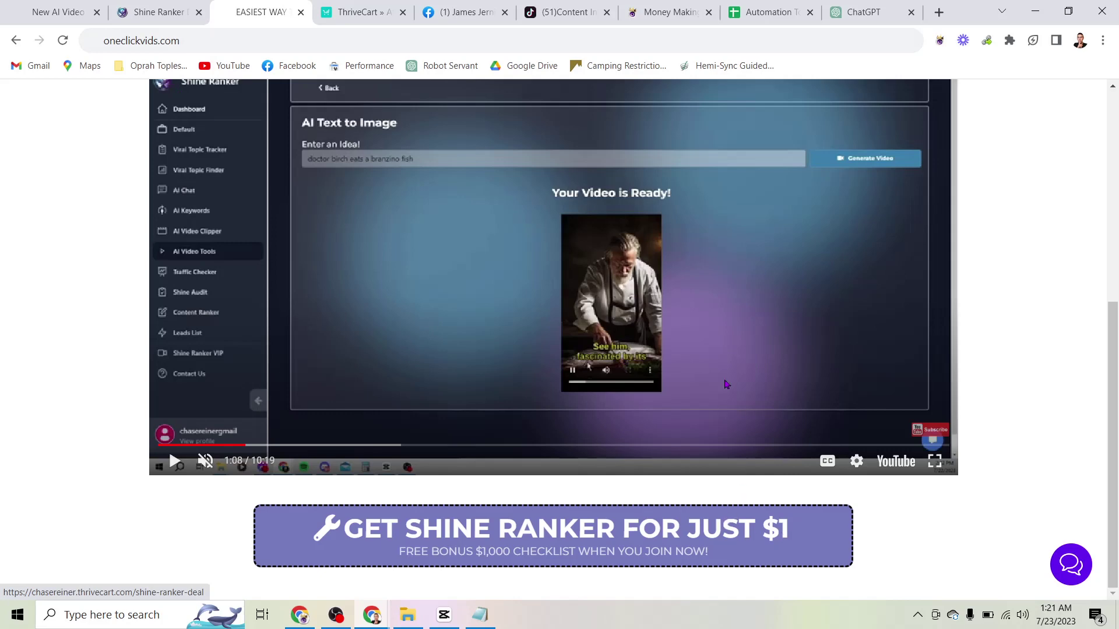
Review the $8,619 all-time net commissions in ThriveCart, then return to the Shine Ranker robot video
{"action": "left_click", "coordinate": [352, 11]}
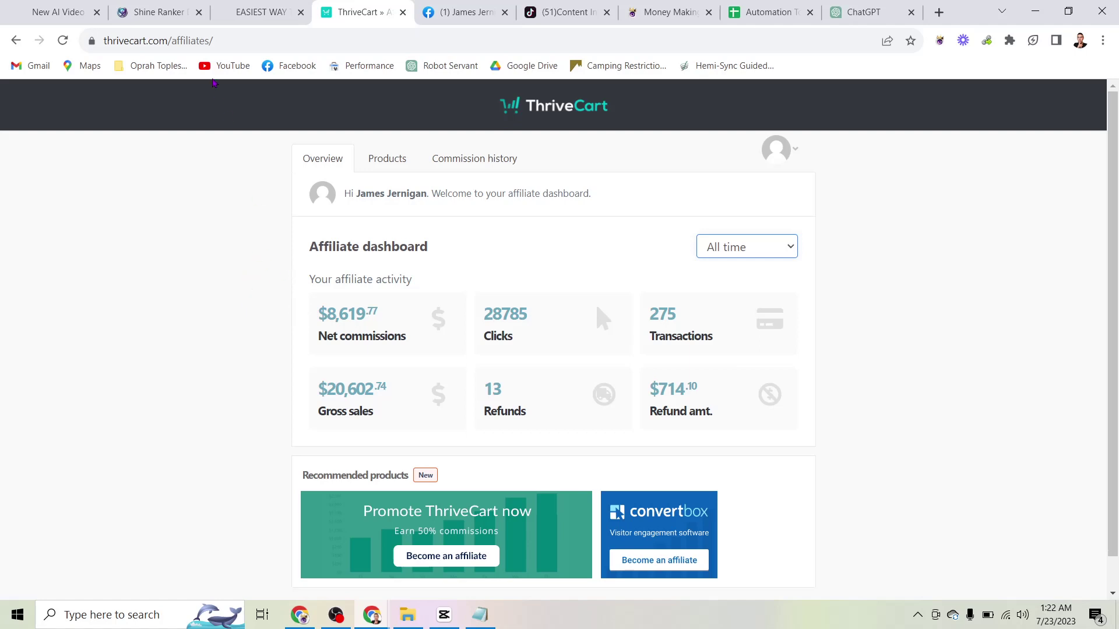
{"action": "left_click", "coordinate": [165, 16]}
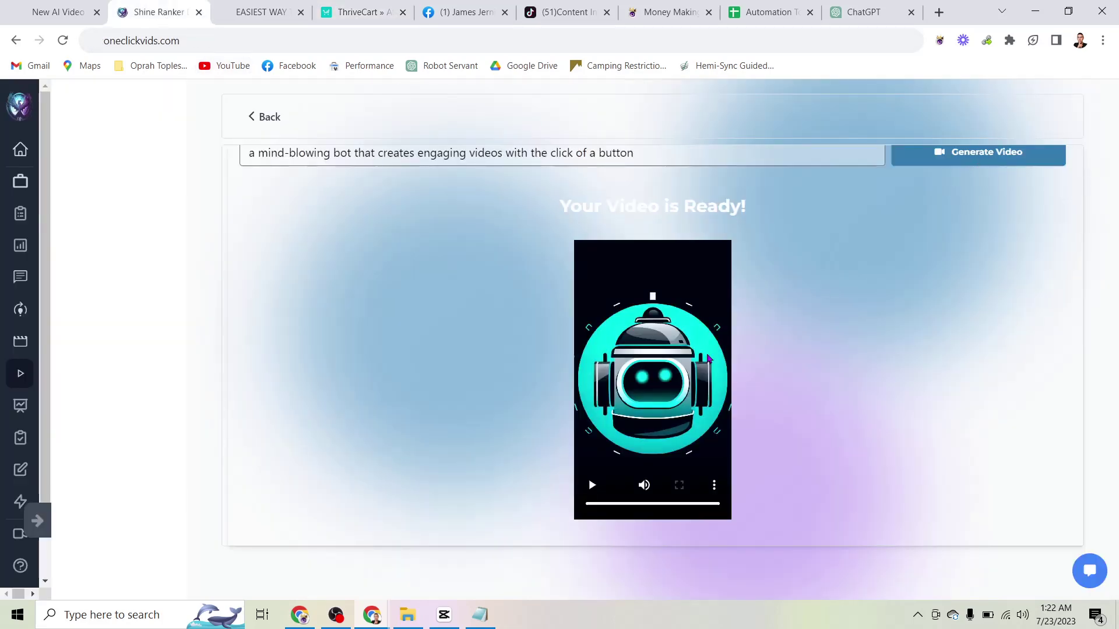
In Notepad, highlight the Comment 'yes' line about posting AI videos
{"action": "left_click", "coordinate": [479, 615]}
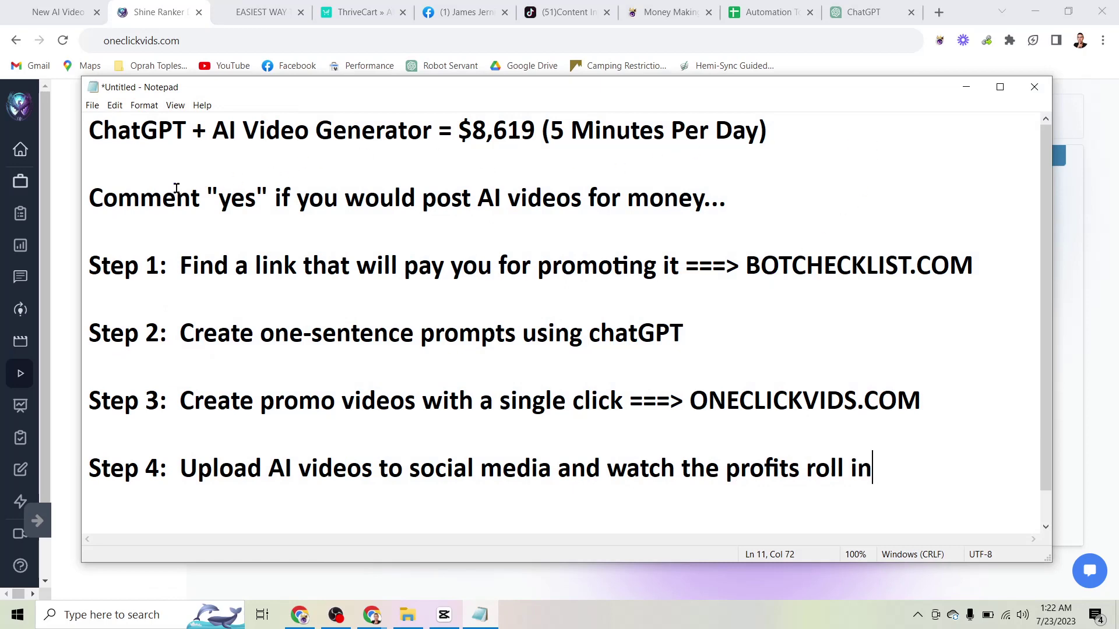
{"action": "left_click_drag", "start_coordinate": [86, 199], "coordinate": [738, 207]}
{"action": "left_click", "coordinate": [290, 196]}
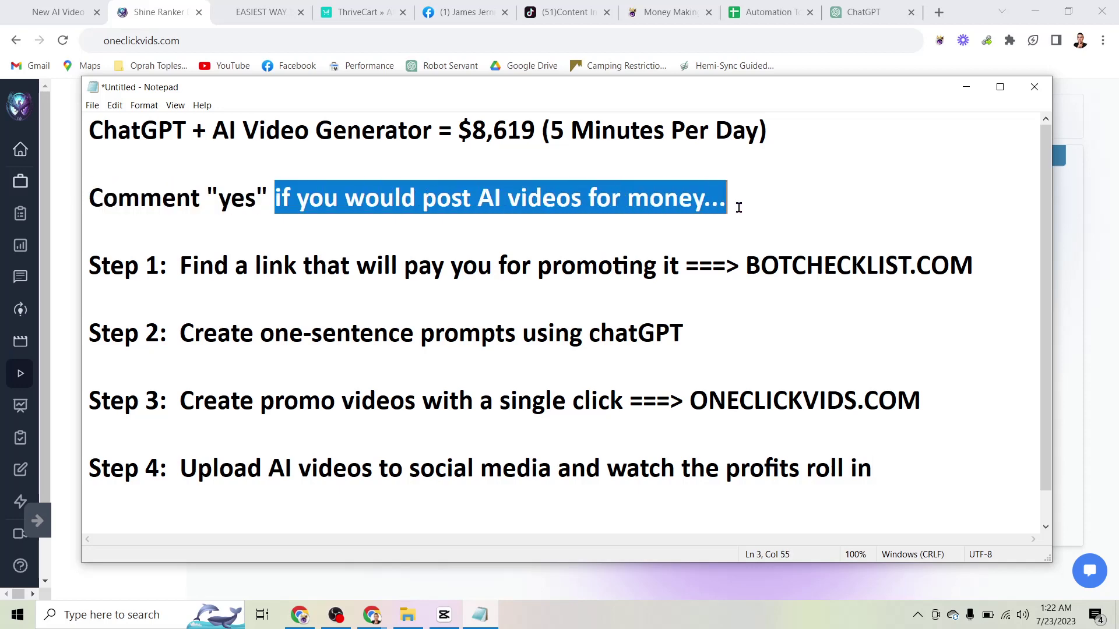
{"action": "left_click", "coordinate": [738, 207]}
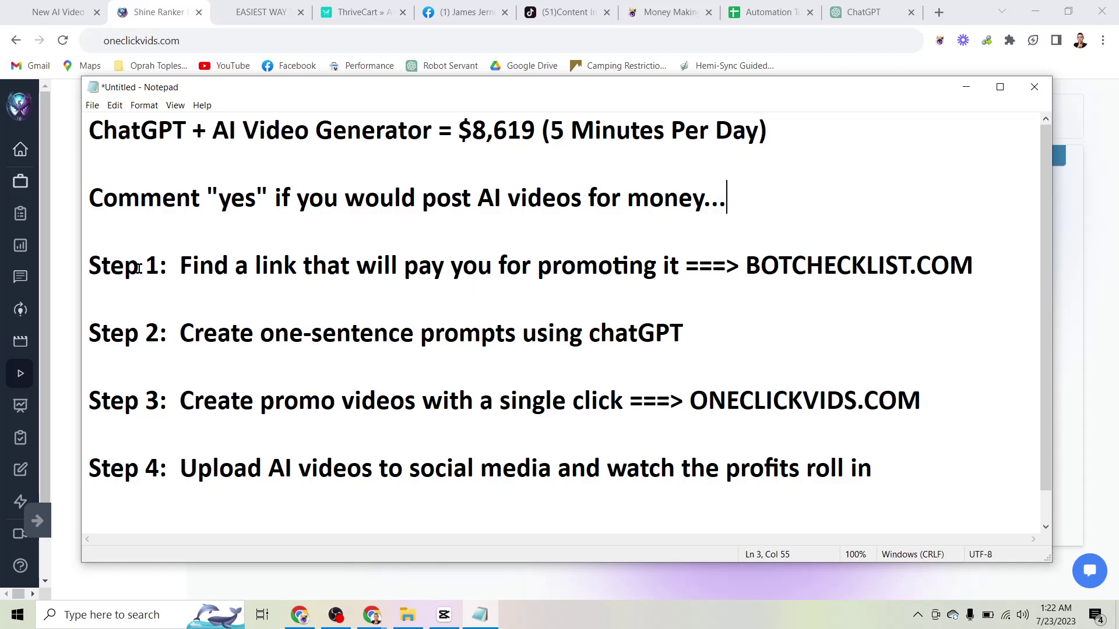
Highlight the Step 1 instruction and BOTCHECKLIST.COM, then bring up the botchecklist.com page
{"action": "left_click_drag", "start_coordinate": [180, 265], "coordinate": [680, 268]}
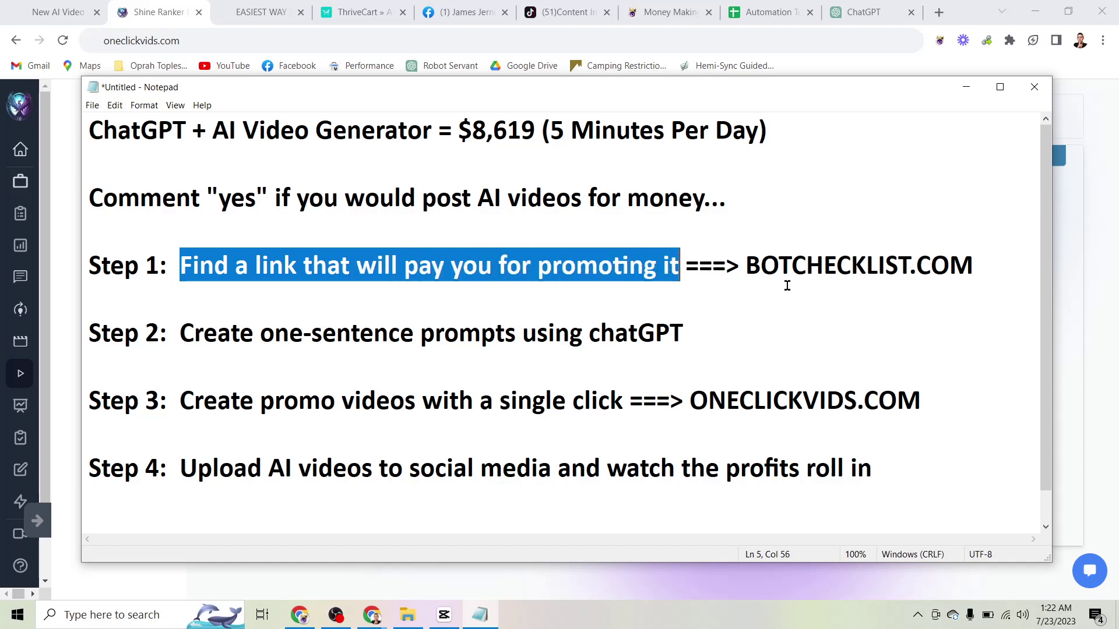
{"action": "left_click_drag", "start_coordinate": [746, 266], "coordinate": [974, 265]}
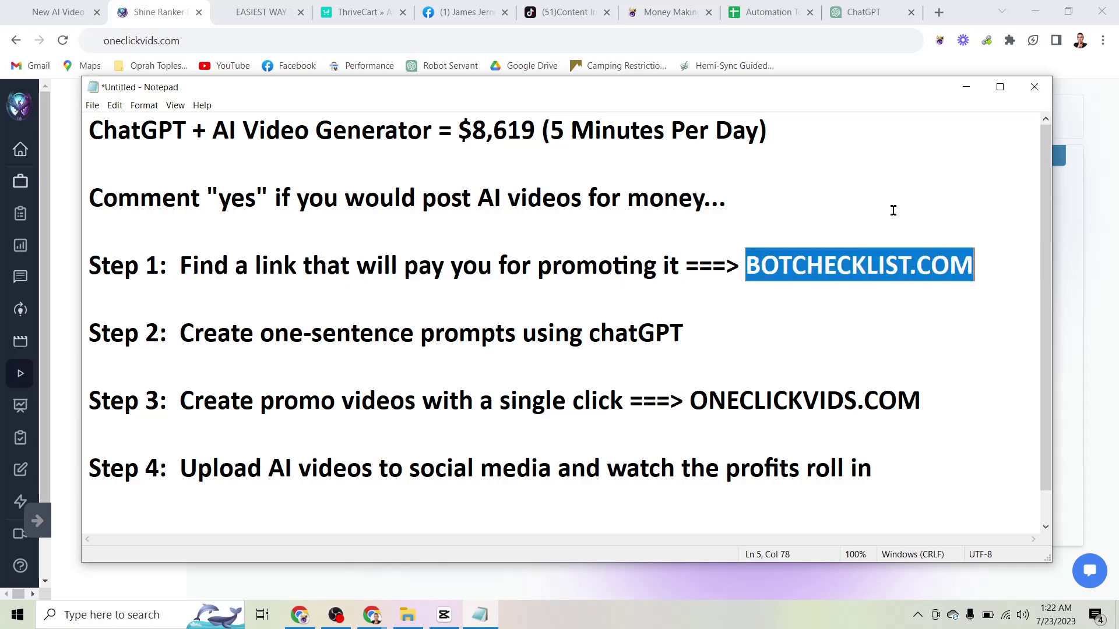
{"action": "left_click", "coordinate": [672, 19]}
{"action": "left_click", "coordinate": [671, 18]}
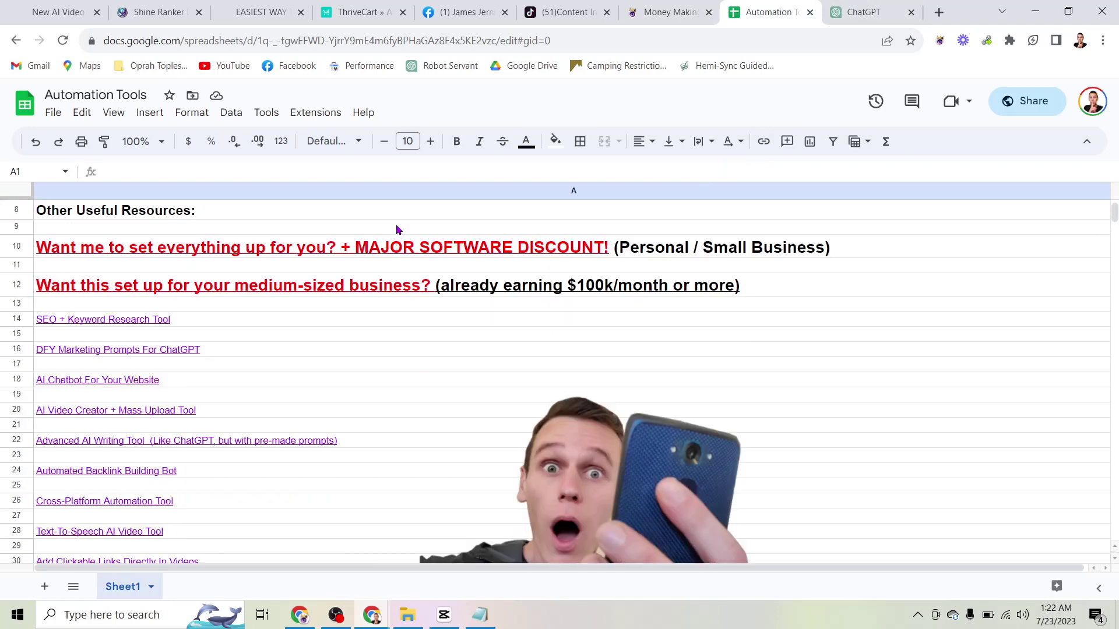
{"action": "scroll", "coordinate": [500, 225], "scroll_direction": "down", "scroll_amount": 4}
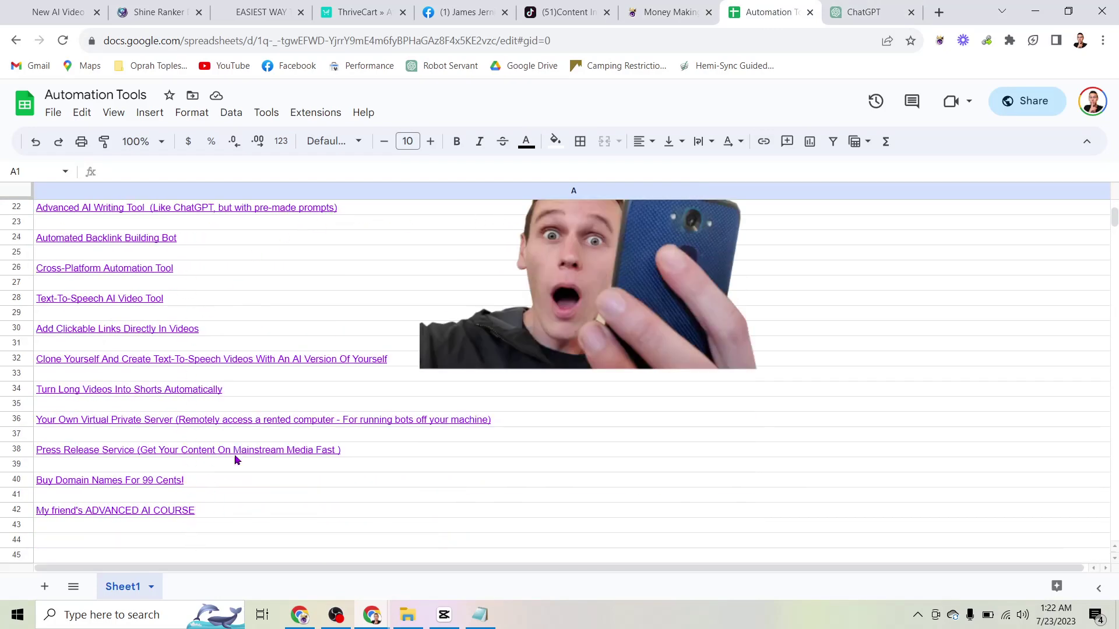
Scroll through the Automation Tools link list, then switch to ThriveCart showing $8,619.77 net commissions
{"action": "scroll", "coordinate": [364, 521], "scroll_direction": "up", "scroll_amount": 6}
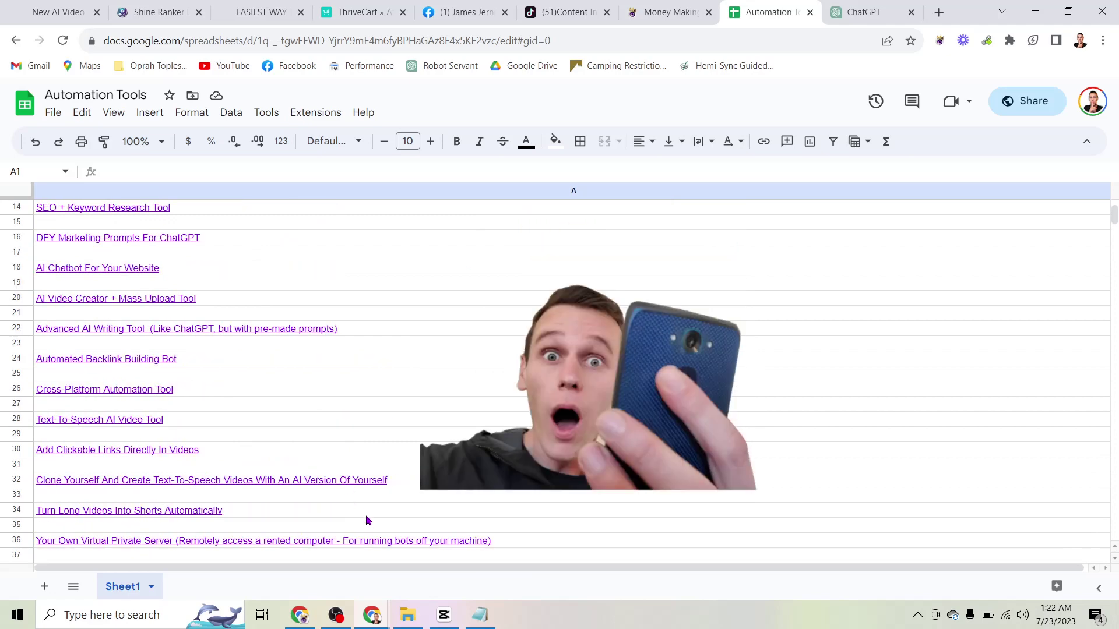
{"action": "scroll", "coordinate": [236, 442], "scroll_direction": "down", "scroll_amount": 1}
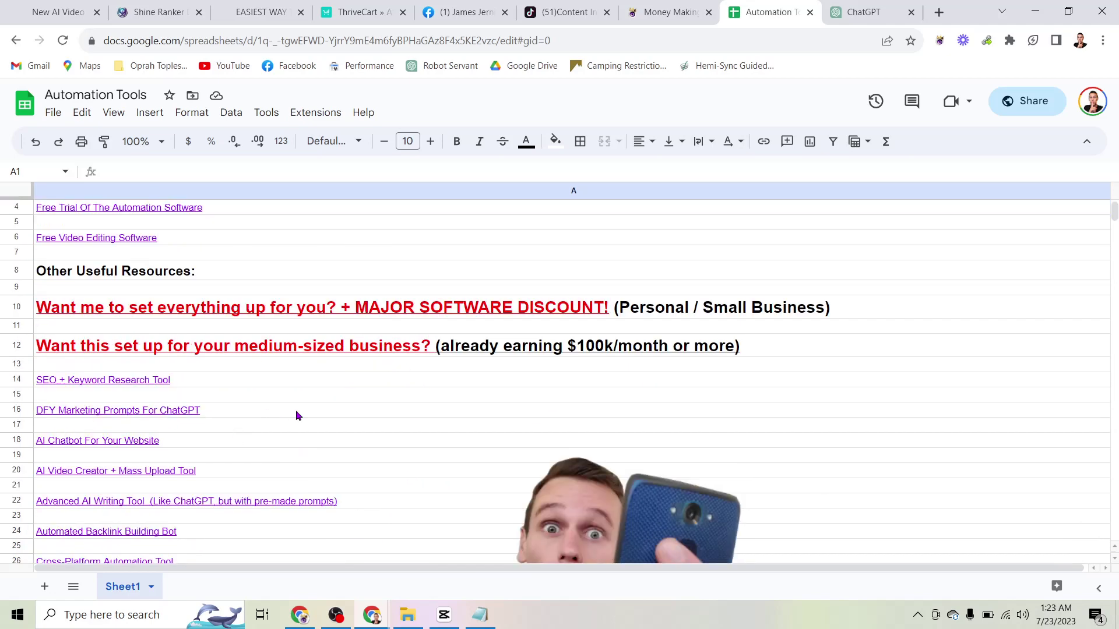
{"action": "scroll", "coordinate": [441, 425], "scroll_direction": "down", "scroll_amount": 2}
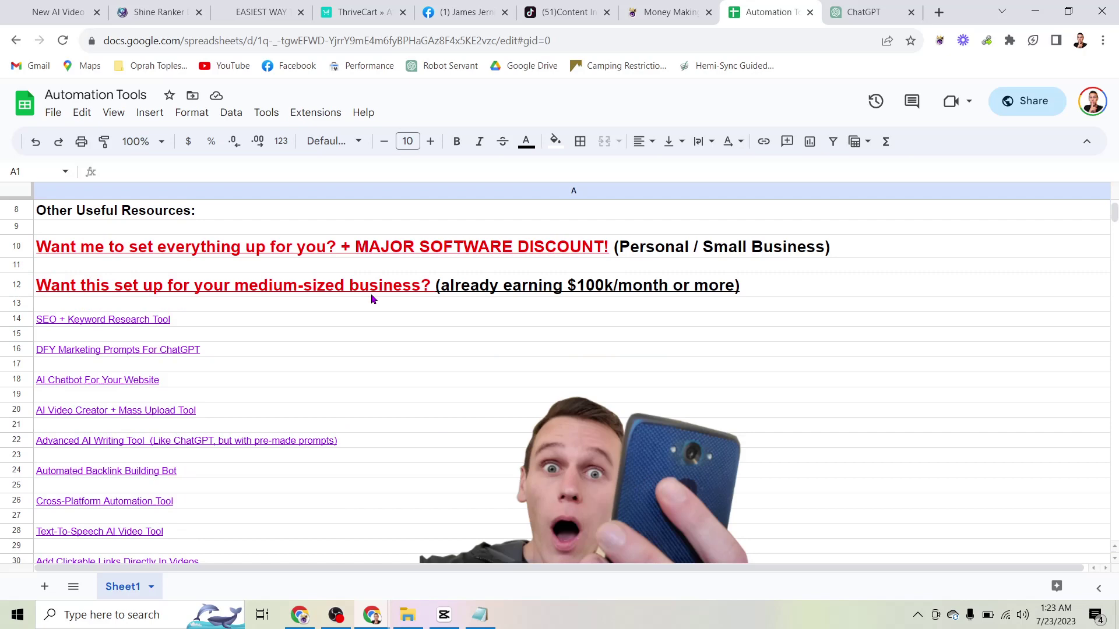
{"action": "scroll", "coordinate": [405, 385], "scroll_direction": "down", "scroll_amount": 3}
{"action": "scroll", "coordinate": [404, 379], "scroll_direction": "down", "scroll_amount": 2}
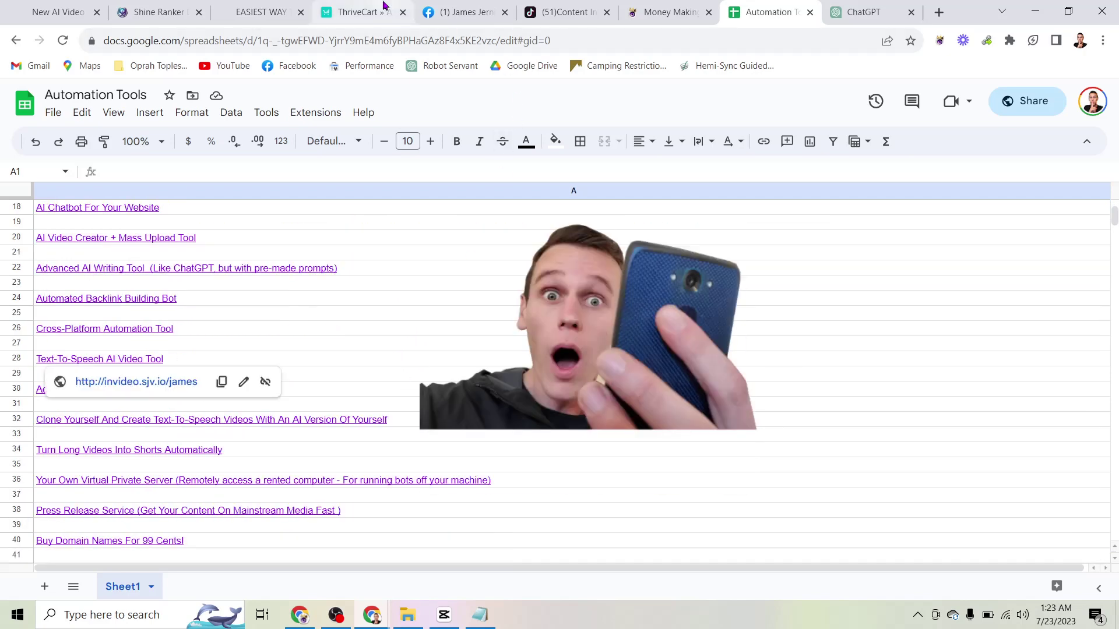
{"action": "left_click", "coordinate": [363, 12]}
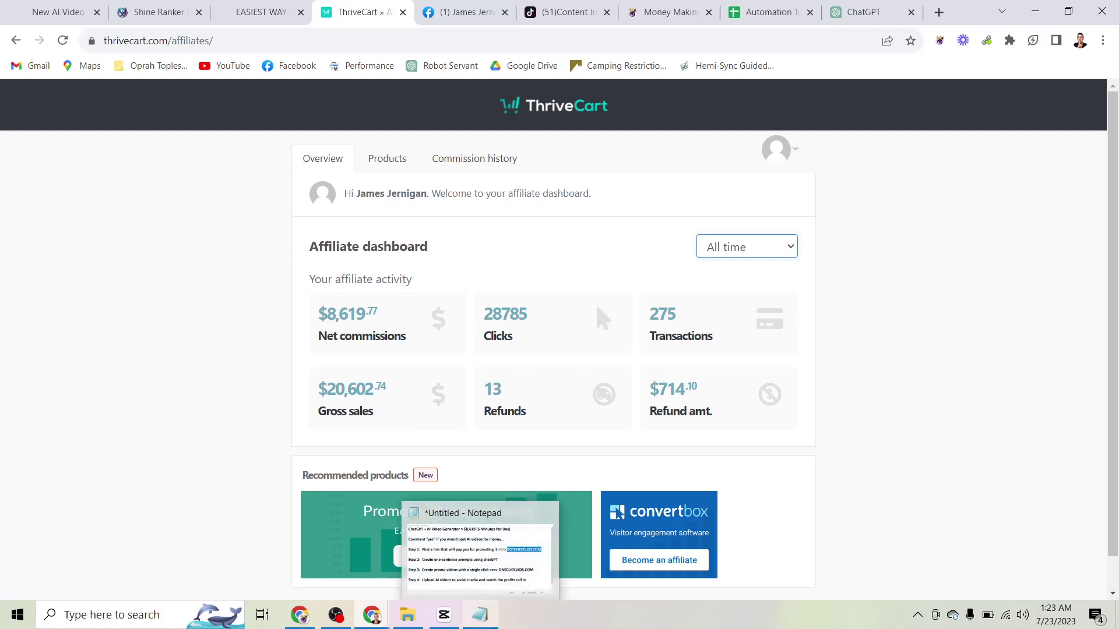
Highlight Notepad's Step 2 about one-sentence ChatGPT prompts, then return to the Shine Ranker tab
{"action": "left_click", "coordinate": [480, 615]}
{"action": "left_click", "coordinate": [670, 349]}
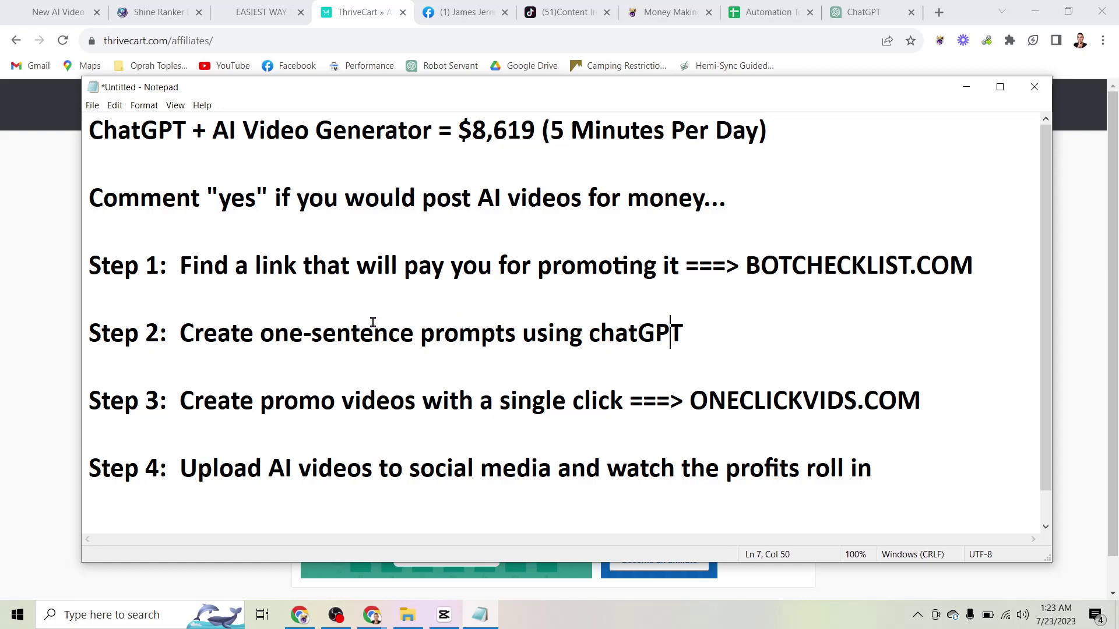
{"action": "left_click_drag", "start_coordinate": [180, 333], "coordinate": [680, 333]}
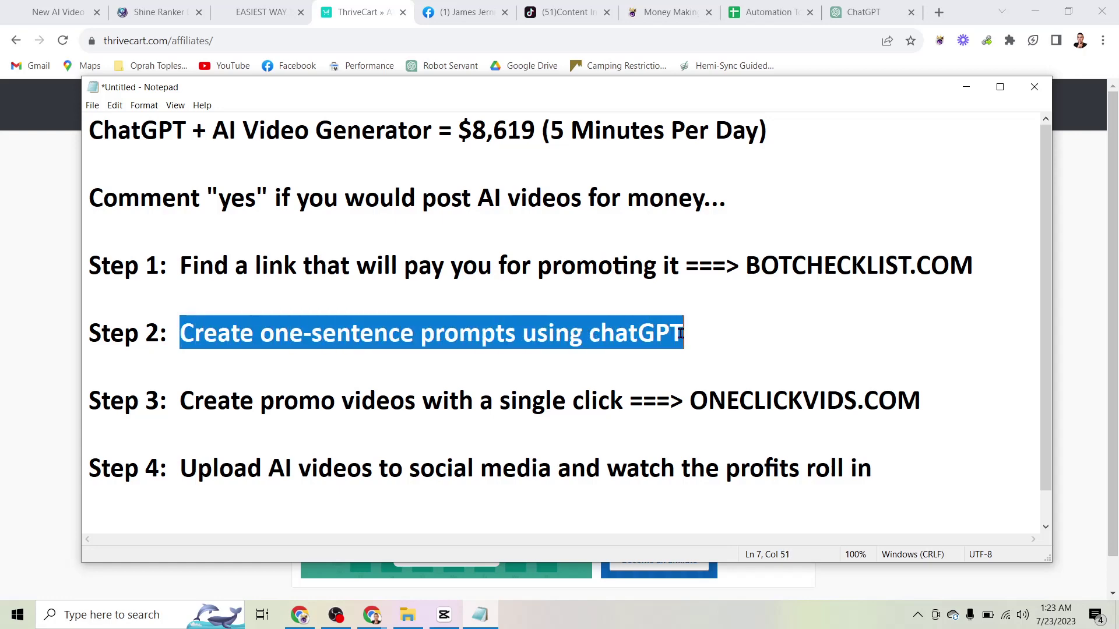
{"action": "left_click", "coordinate": [626, 335]}
{"action": "left_click_drag", "start_coordinate": [180, 333], "coordinate": [710, 333]}
{"action": "left_click", "coordinate": [710, 333]}
{"action": "left_click", "coordinate": [146, 12]}
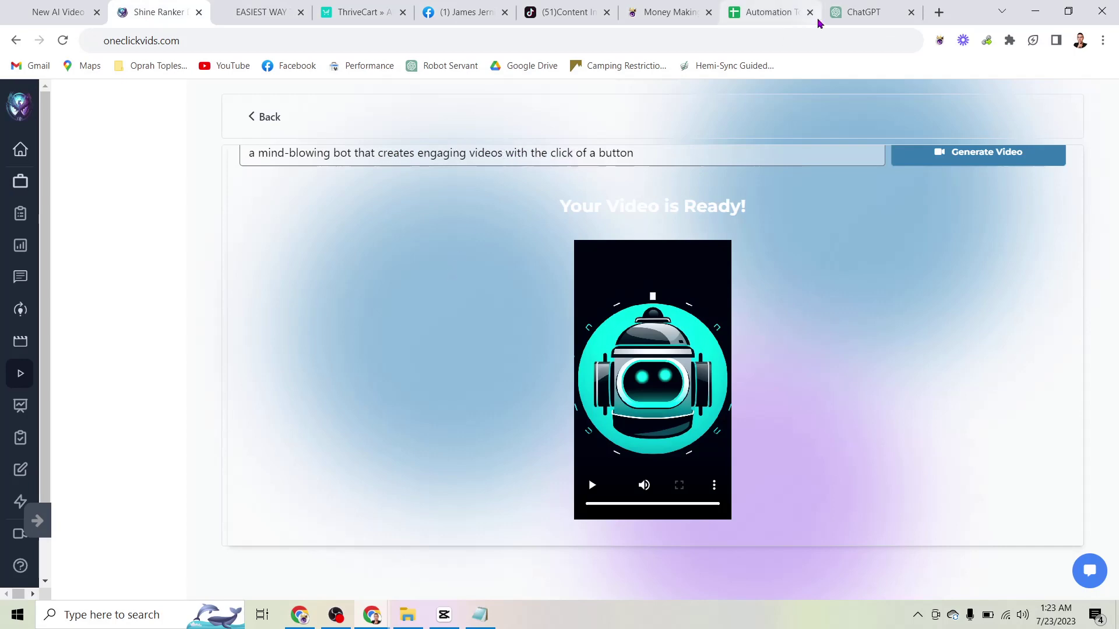
Ask ChatGPT for ten one-sentence lines describing an automated AI marketing-video tool
{"action": "left_click", "coordinate": [854, 11]}
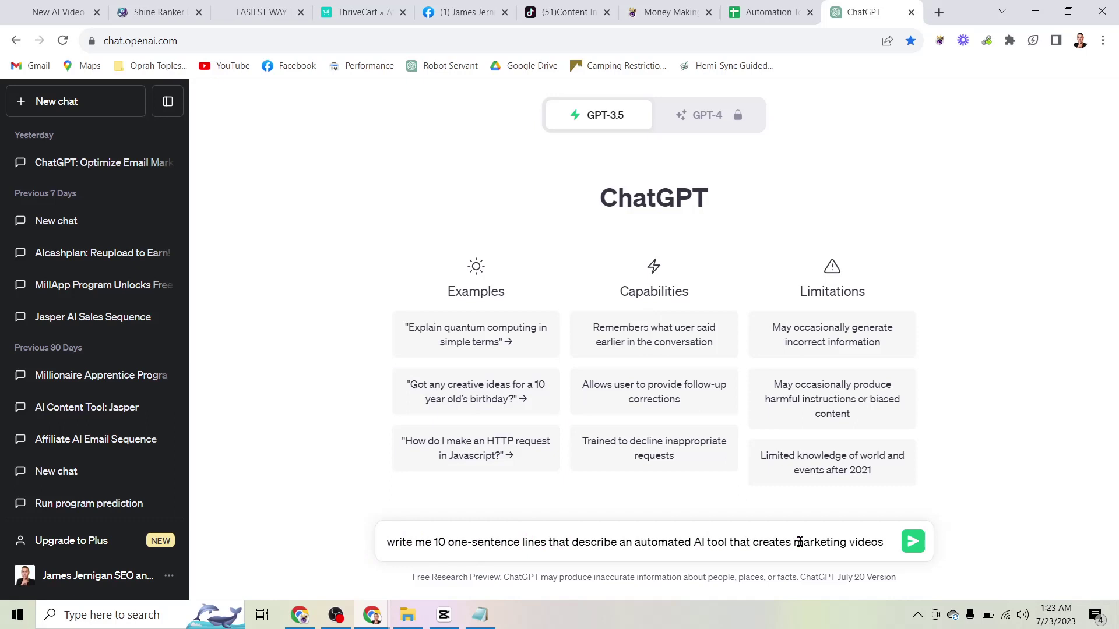
{"action": "left_click", "coordinate": [912, 543]}
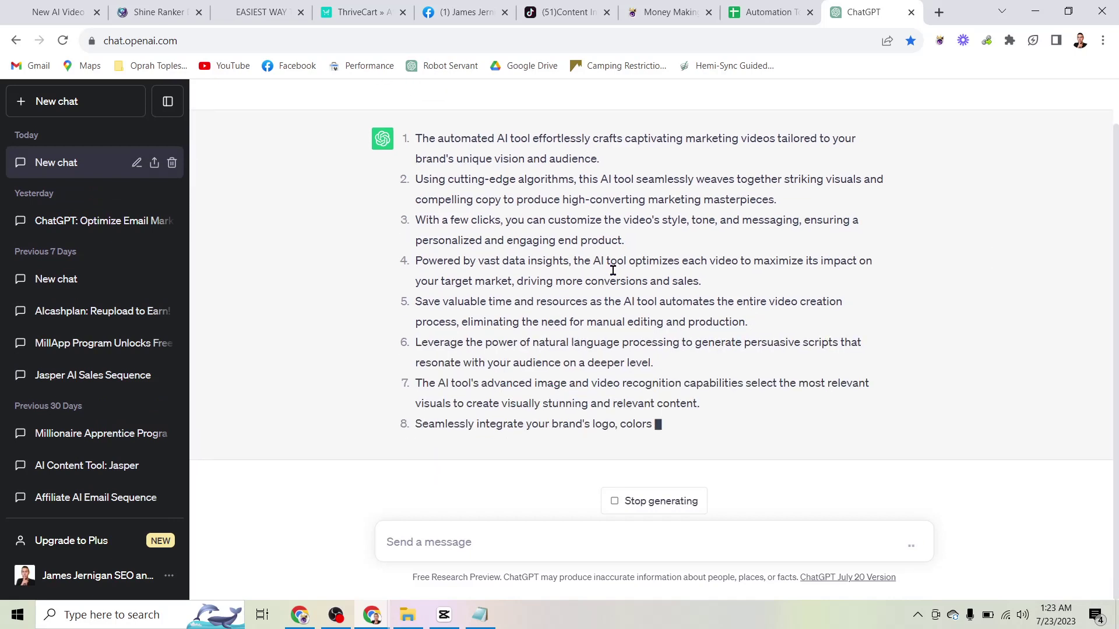
{"action": "scroll", "coordinate": [594, 275], "scroll_direction": "up", "scroll_amount": 2}
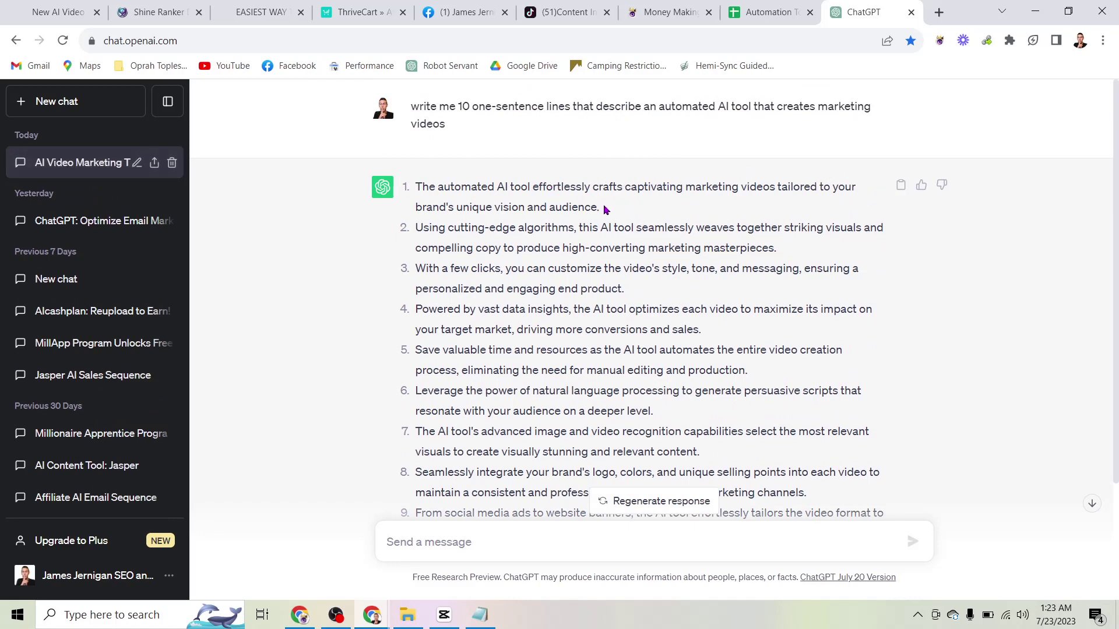
Copy ChatGPT's first suggested line and return to Shine Ranker
{"action": "left_click_drag", "start_coordinate": [619, 213], "coordinate": [401, 193]}
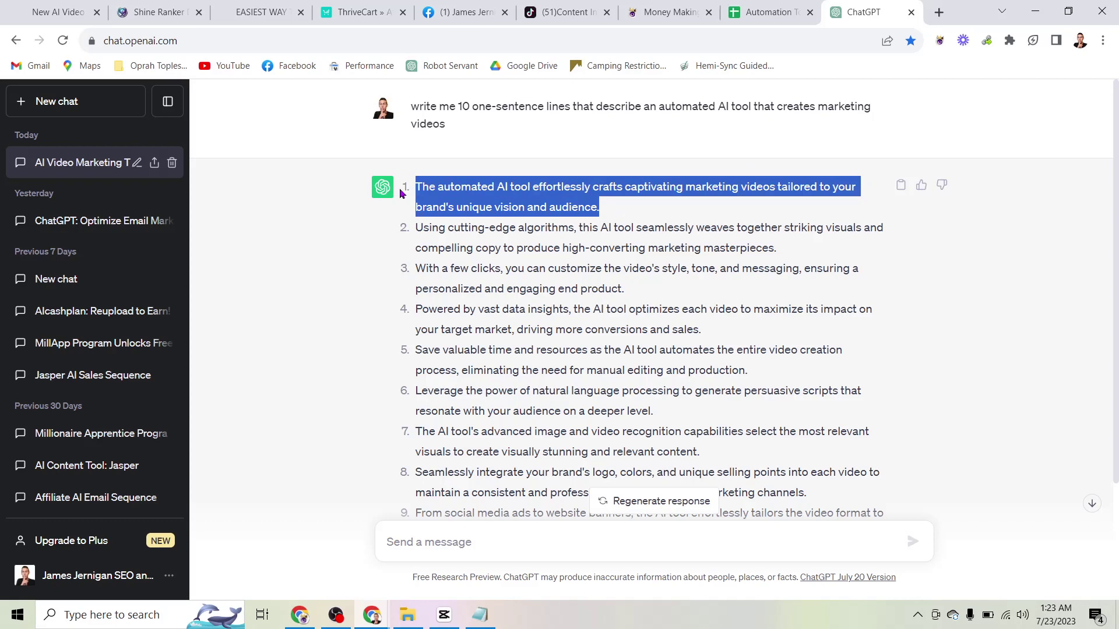
{"action": "right_click", "coordinate": [441, 180]}
{"action": "left_click", "coordinate": [457, 193]}
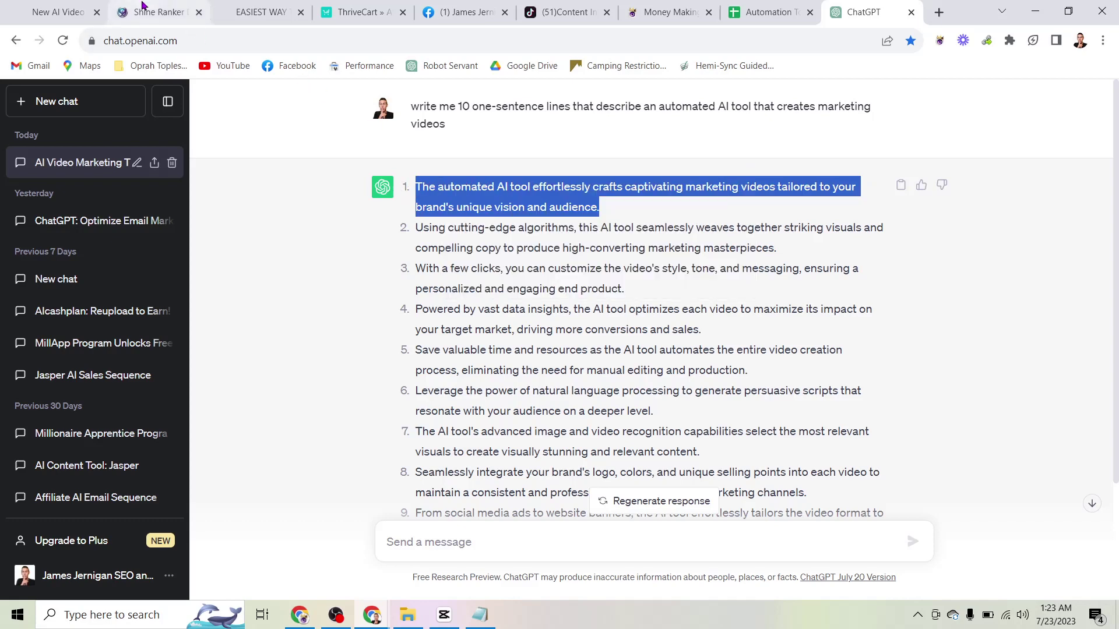
{"action": "left_click", "coordinate": [159, 12]}
Replace the Shine Ranker prompt with the copied ChatGPT line and generate a new video
{"action": "triple_click", "coordinate": [475, 155]}
{"action": "right_click", "coordinate": [475, 159]}
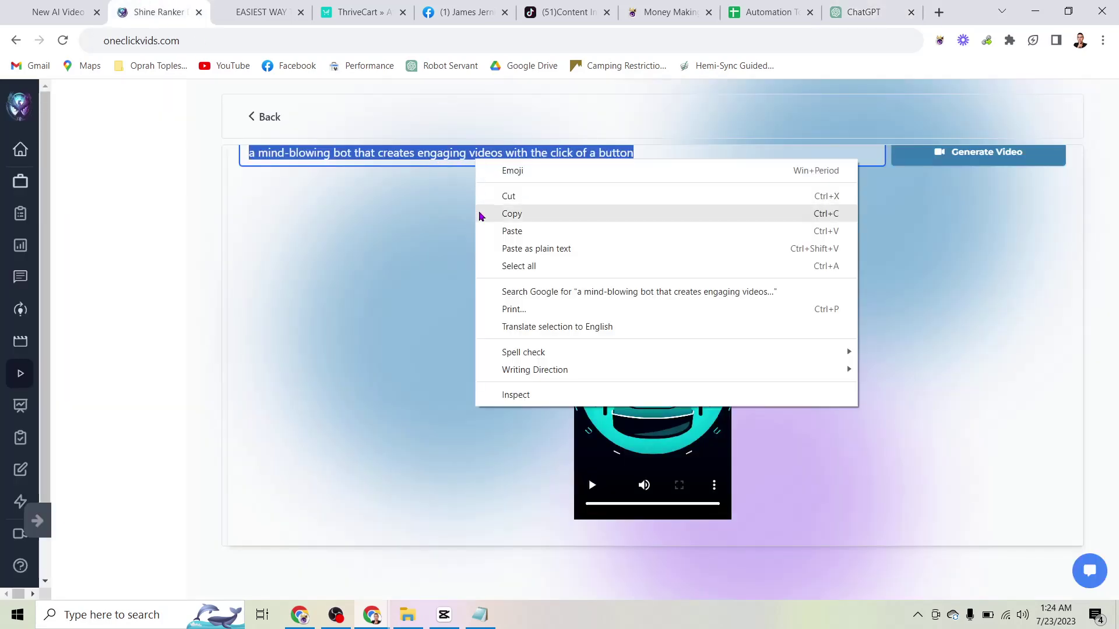
{"action": "left_click", "coordinate": [489, 230]}
{"action": "left_click", "coordinate": [952, 170]}
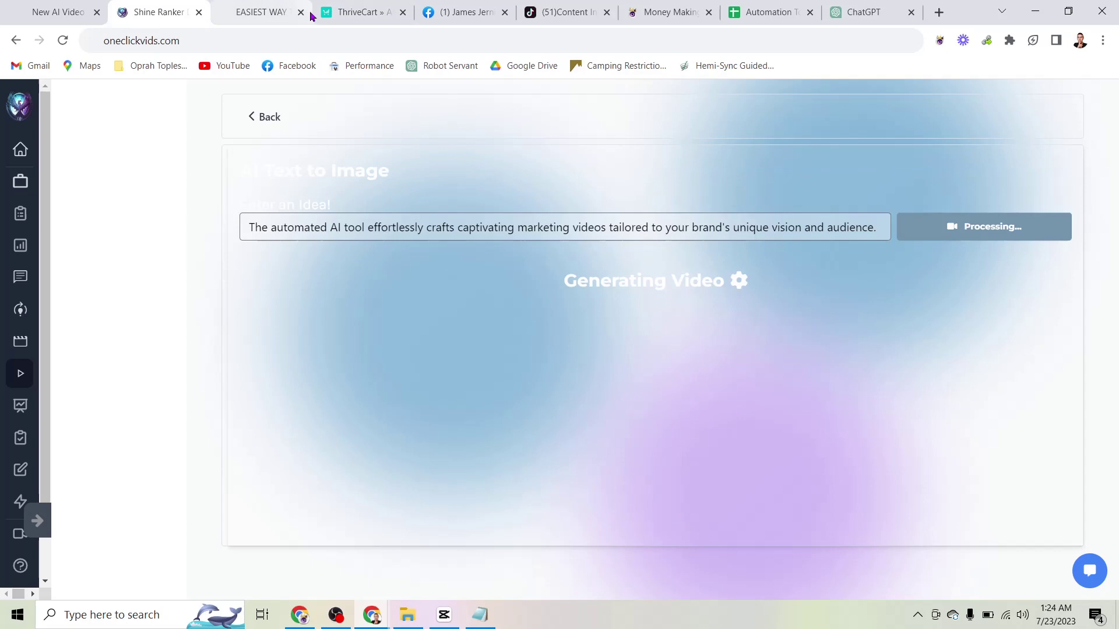
Review ChatGPT's ten one-sentence lines and regenerate a second set
{"action": "left_click", "coordinate": [888, 7]}
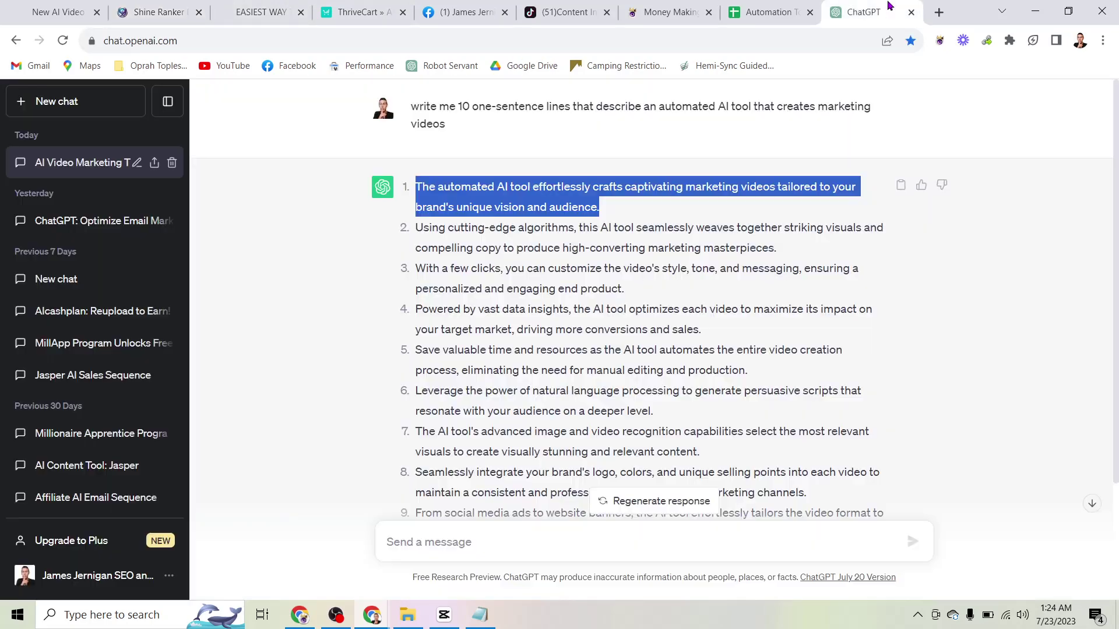
{"action": "scroll", "coordinate": [822, 231], "scroll_direction": "down", "scroll_amount": 3}
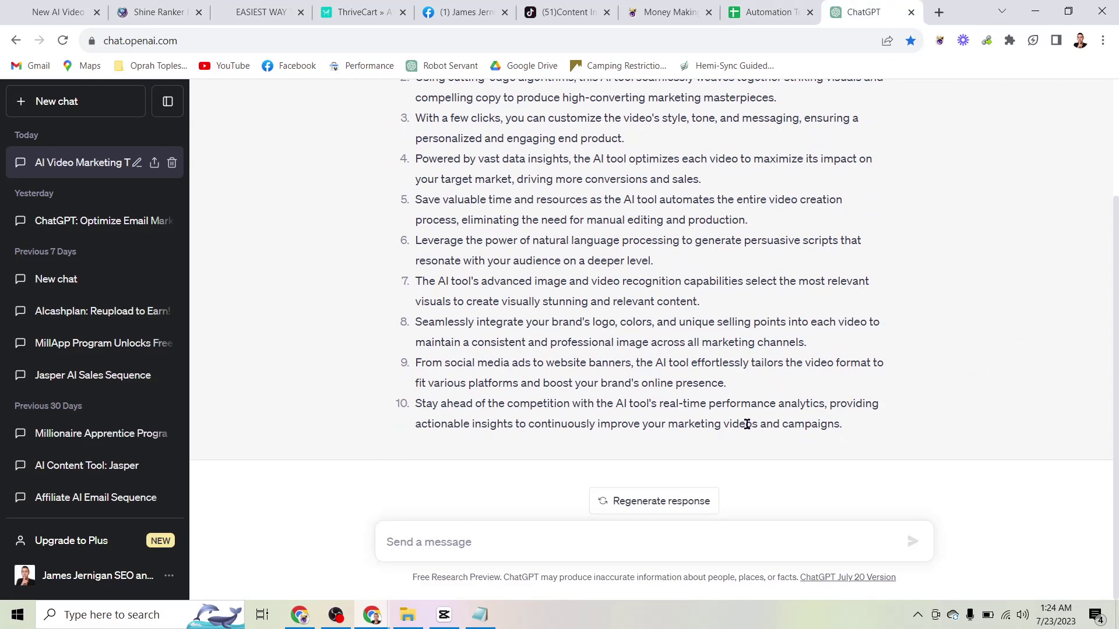
{"action": "scroll", "coordinate": [658, 407], "scroll_direction": "up", "scroll_amount": 3}
{"action": "scroll", "coordinate": [661, 407], "scroll_direction": "down", "scroll_amount": 3}
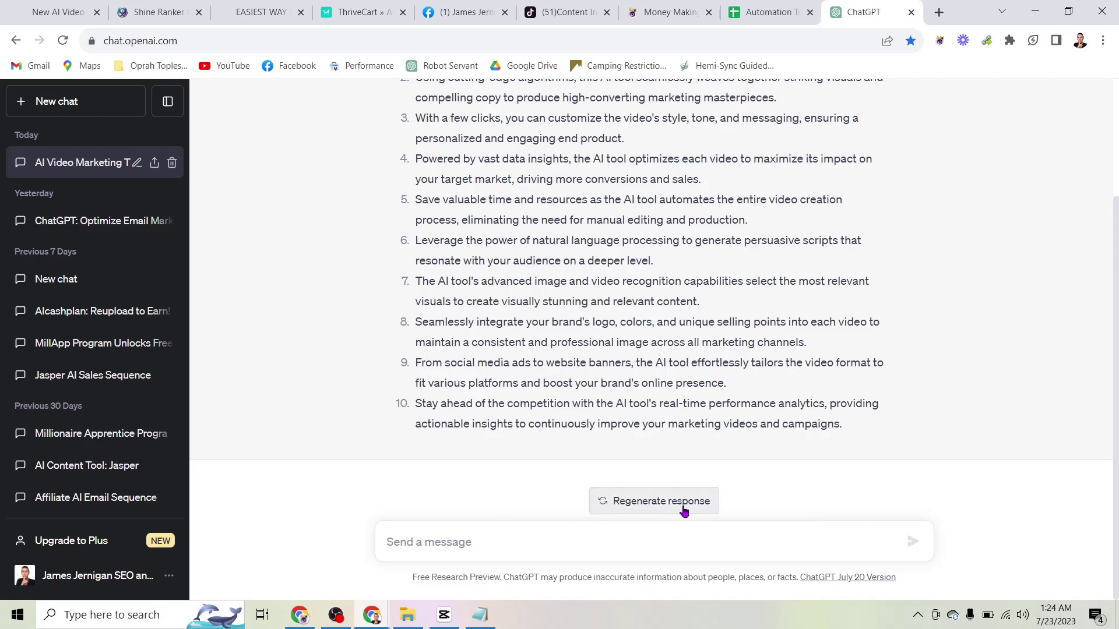
{"action": "left_click", "coordinate": [627, 515]}
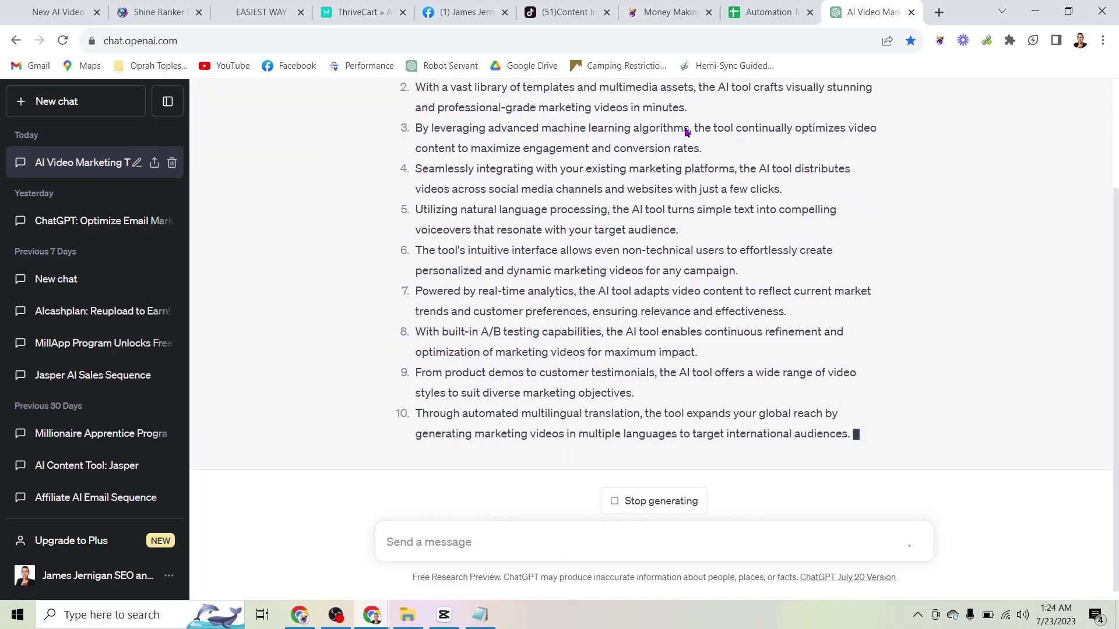
Check Shine Ranker's video progress, then regenerate a third (3/3) set of lines
{"action": "left_click", "coordinate": [157, 12]}
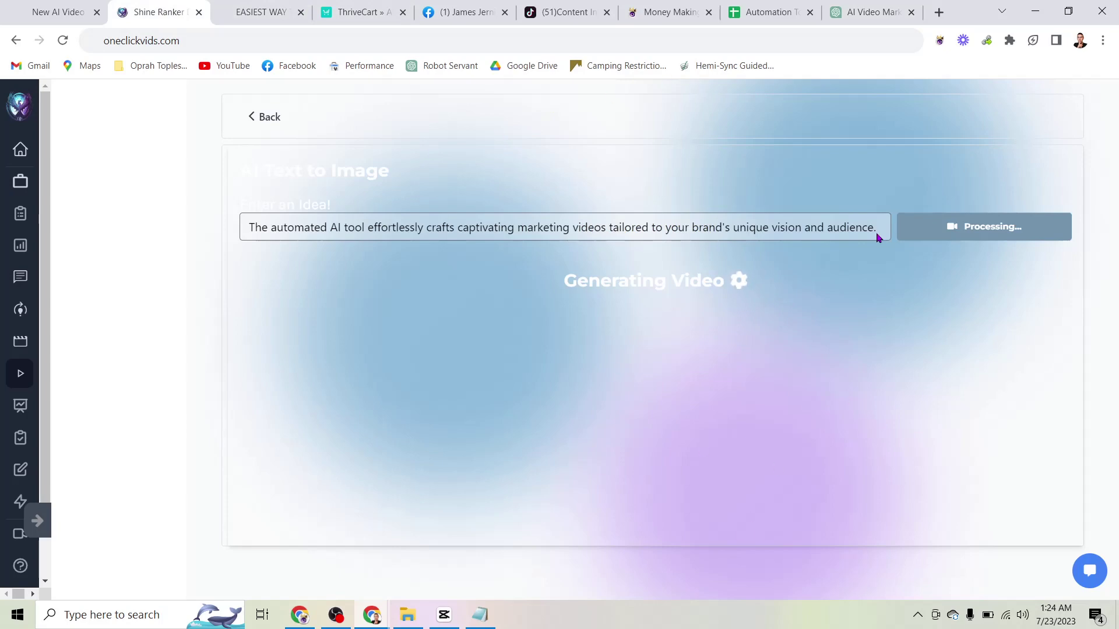
{"action": "left_click", "coordinate": [862, 12]}
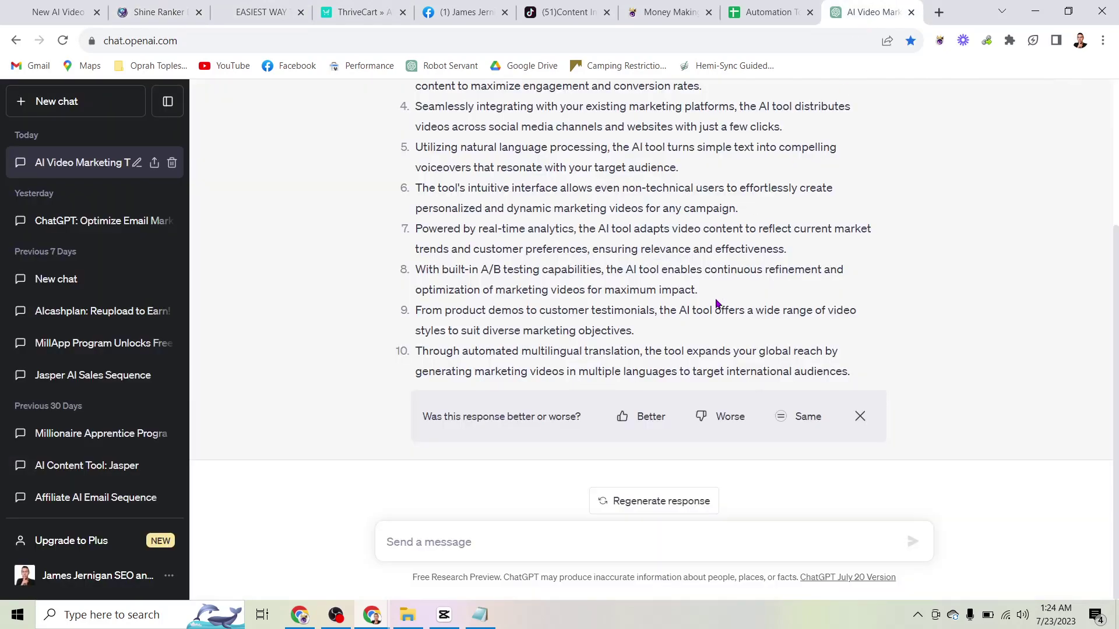
{"action": "left_click", "coordinate": [678, 508]}
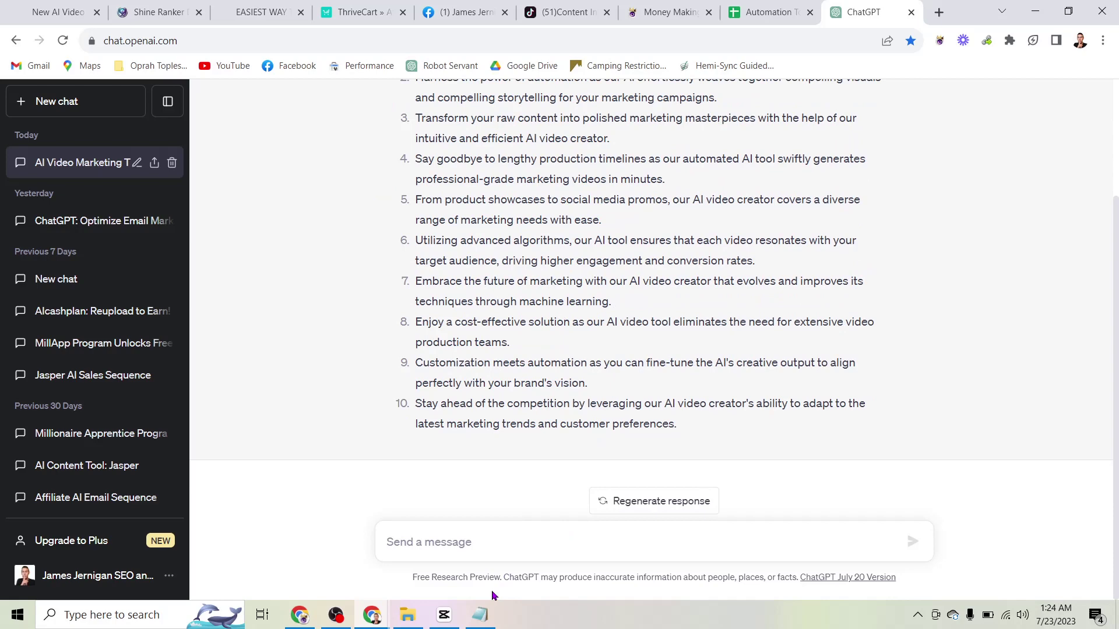
{"action": "left_click", "coordinate": [479, 615]}
Highlight Notepad's Step 3 text and ONECLICKVIDS.COM, then minimize the notes back to ChatGPT
{"action": "left_click", "coordinate": [575, 266]}
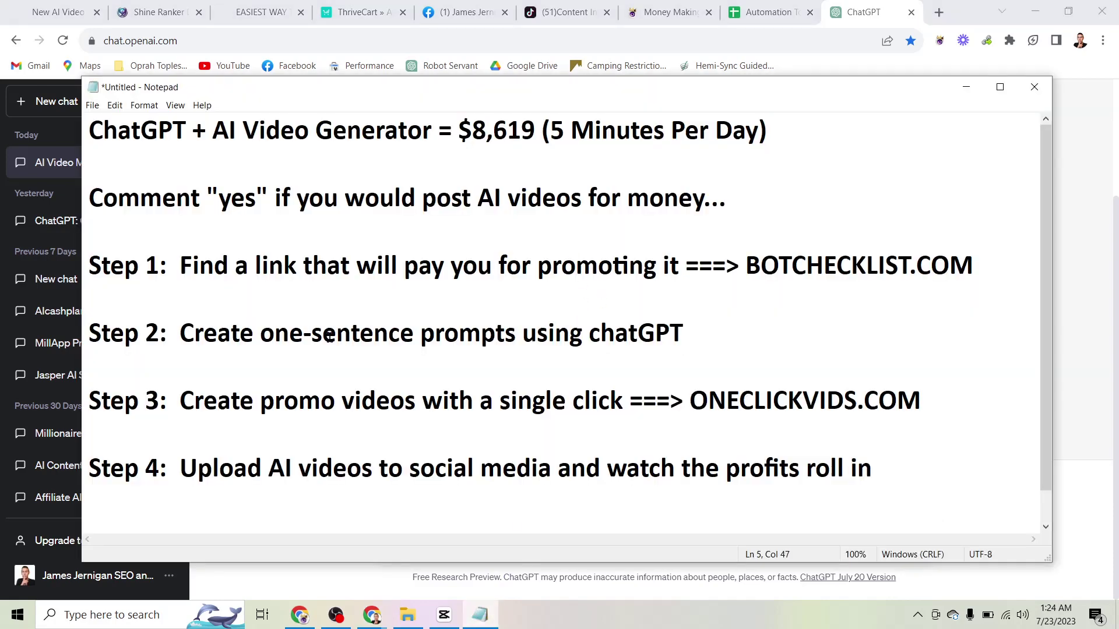
{"action": "left_click", "coordinate": [181, 402]}
{"action": "left_click_drag", "start_coordinate": [186, 401], "coordinate": [924, 405]}
{"action": "left_click", "coordinate": [801, 410]}
{"action": "left_click_drag", "start_coordinate": [692, 401], "coordinate": [914, 402]}
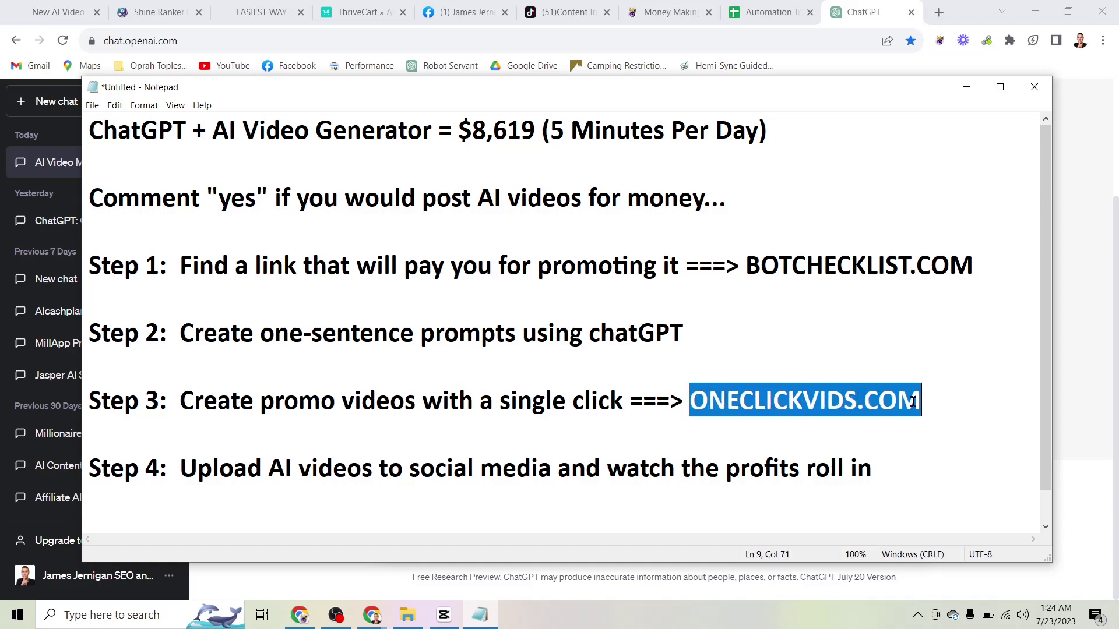
{"action": "left_click", "coordinate": [978, 86]}
{"action": "scroll", "coordinate": [658, 281], "scroll_direction": "up", "scroll_amount": 3}
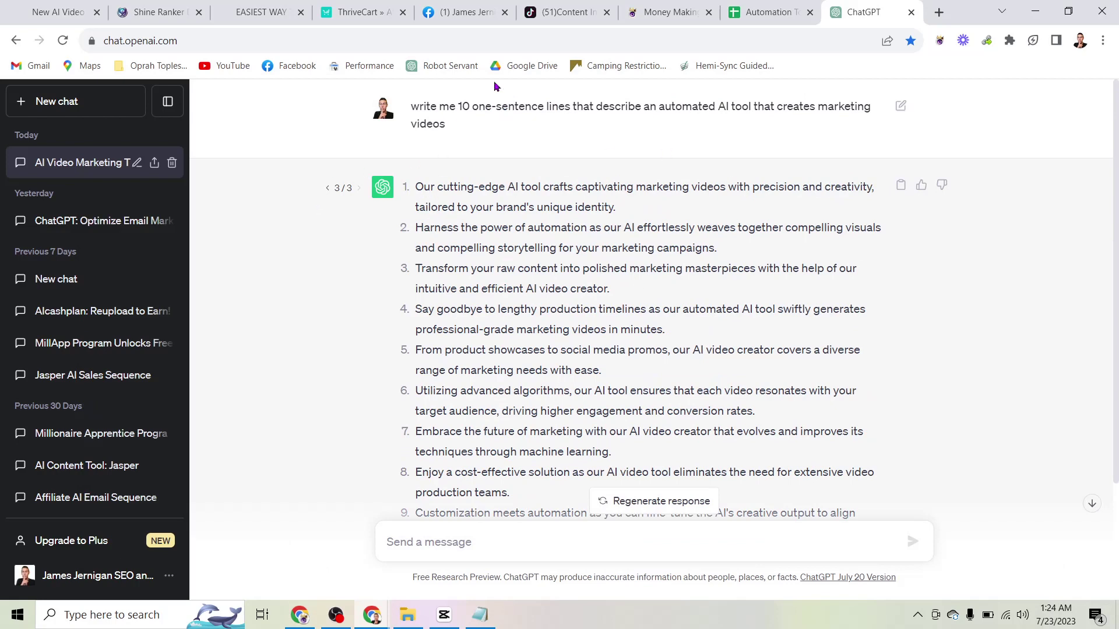
Check the generating Shine Ranker video, then show the TikTok profile and the Facebook page's Reels
{"action": "left_click", "coordinate": [166, 11]}
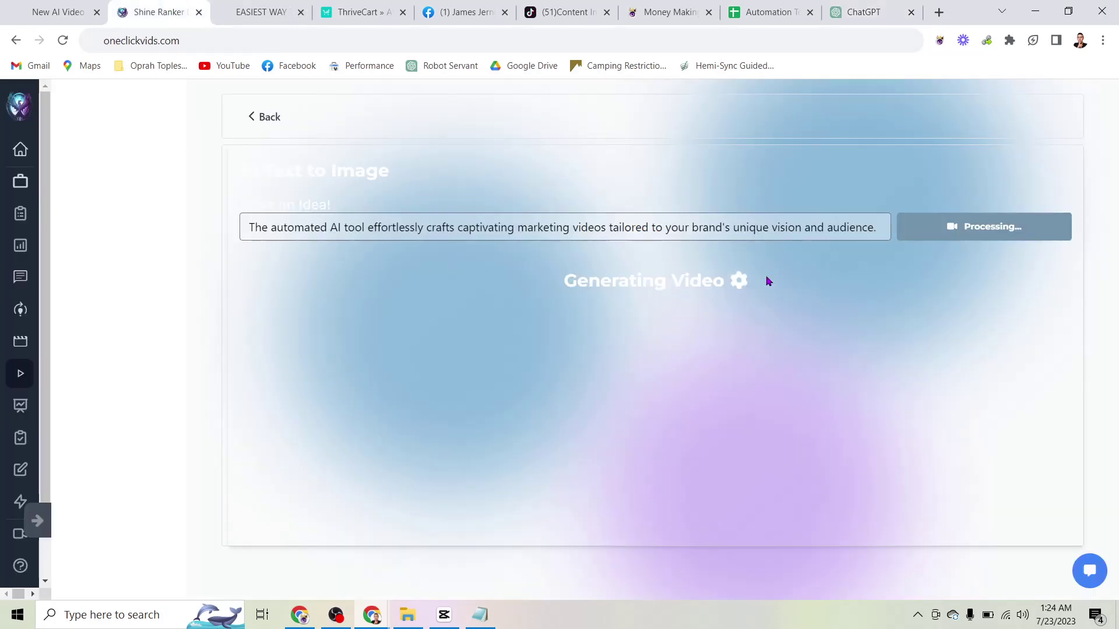
{"action": "left_click", "coordinate": [564, 13]}
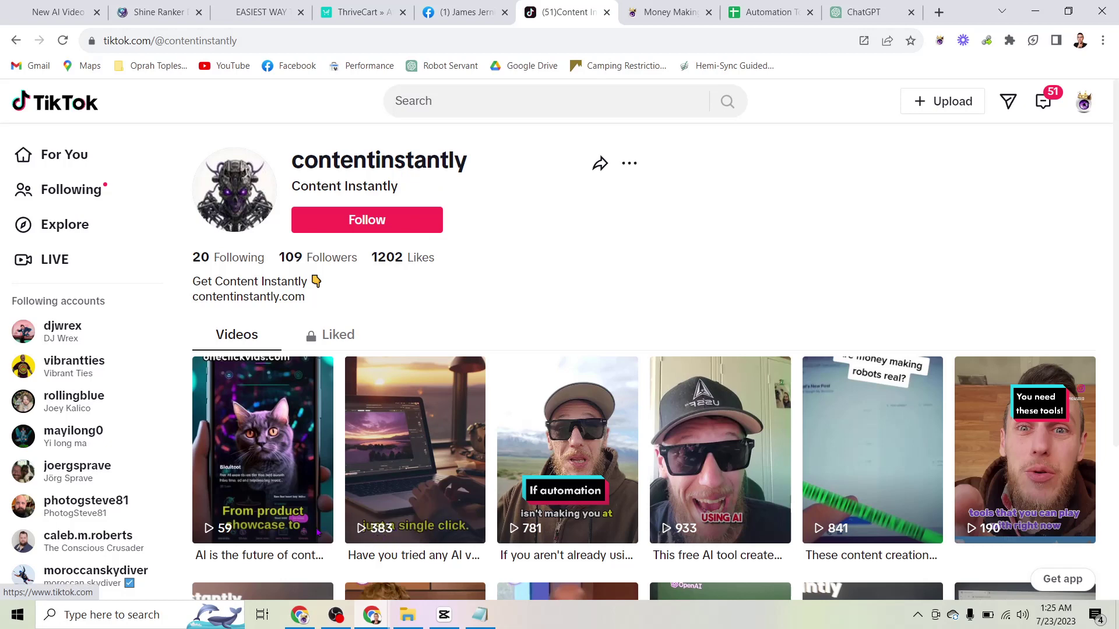
{"action": "left_click", "coordinate": [452, 13]}
Scroll the Facebook Reels made with oneclickvids, glance at TikTok, and return to Shine Ranker
{"action": "scroll", "coordinate": [669, 146], "scroll_direction": "down", "scroll_amount": 1}
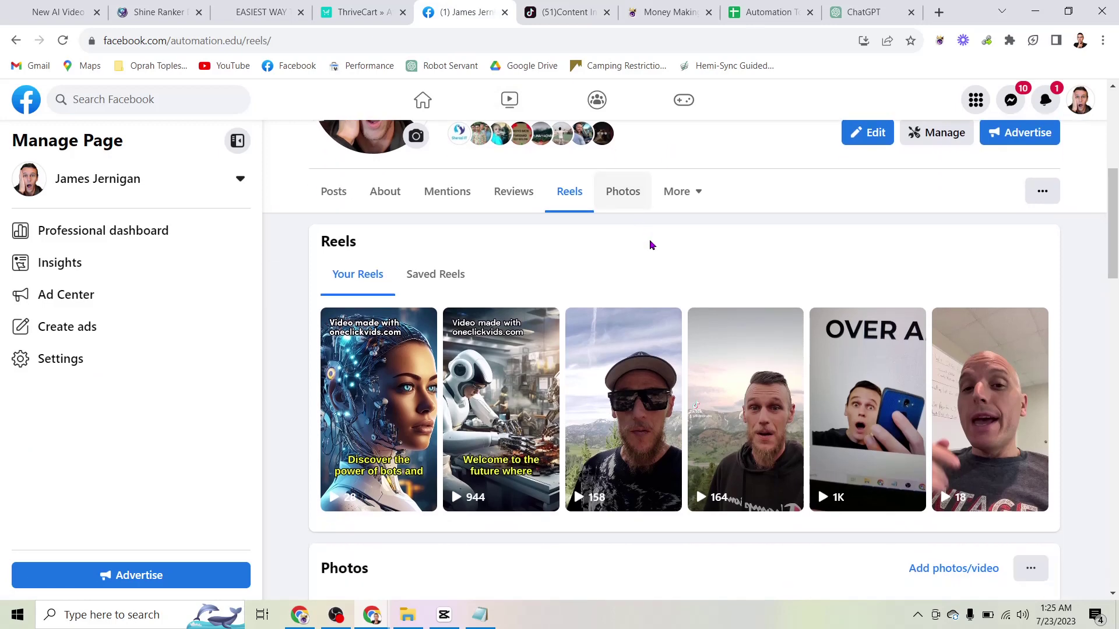
{"action": "scroll", "coordinate": [651, 244], "scroll_direction": "up", "scroll_amount": 2}
{"action": "scroll", "coordinate": [650, 243], "scroll_direction": "down", "scroll_amount": 1}
{"action": "scroll", "coordinate": [649, 253], "scroll_direction": "down", "scroll_amount": 1}
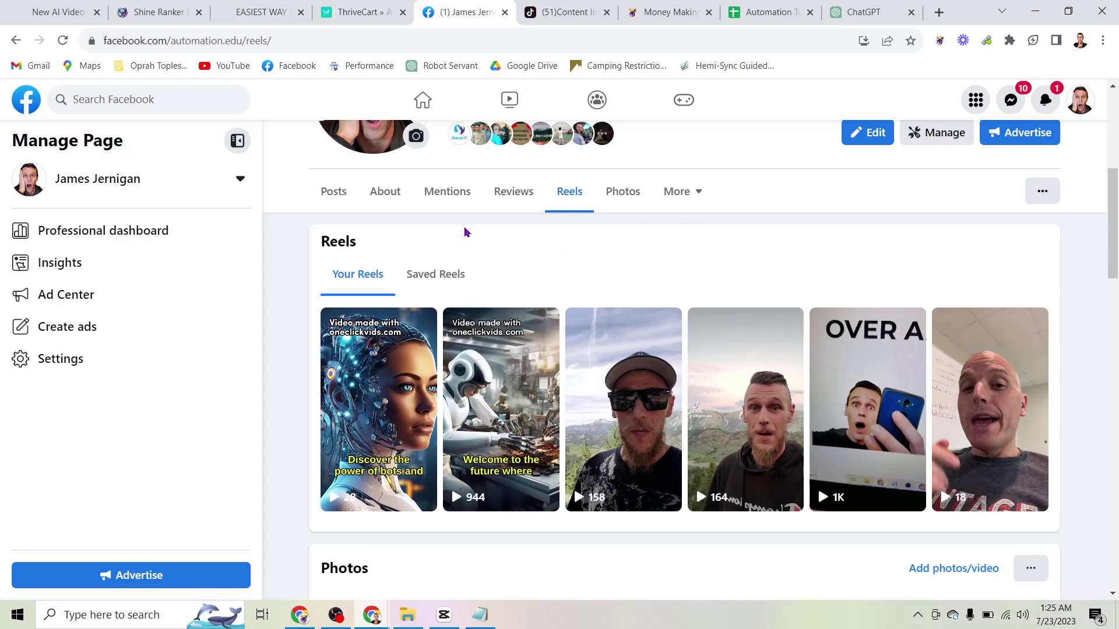
{"action": "left_click", "coordinate": [556, 13]}
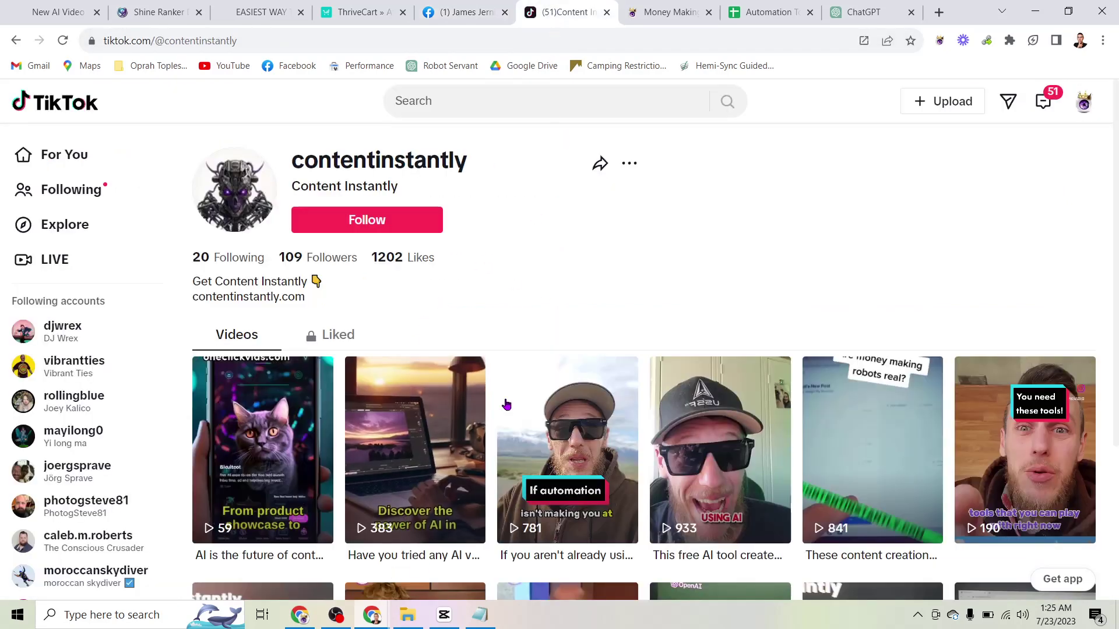
{"action": "left_click", "coordinate": [151, 21]}
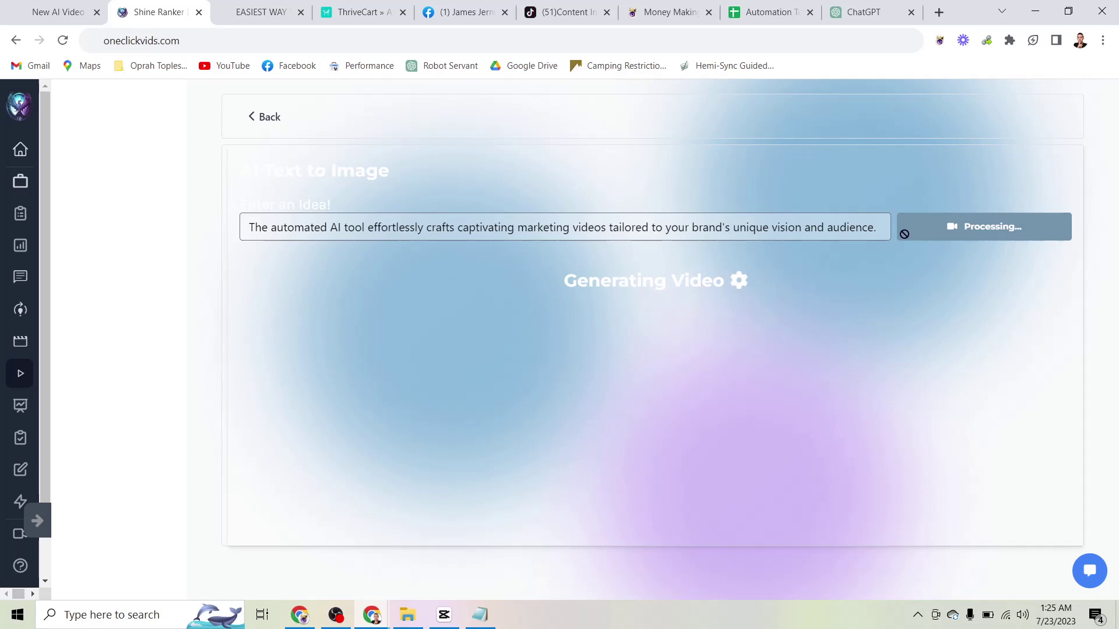
Open the CapCut Exports folder of finished videos, clear the selection, and minimise it
{"action": "left_click", "coordinate": [408, 615]}
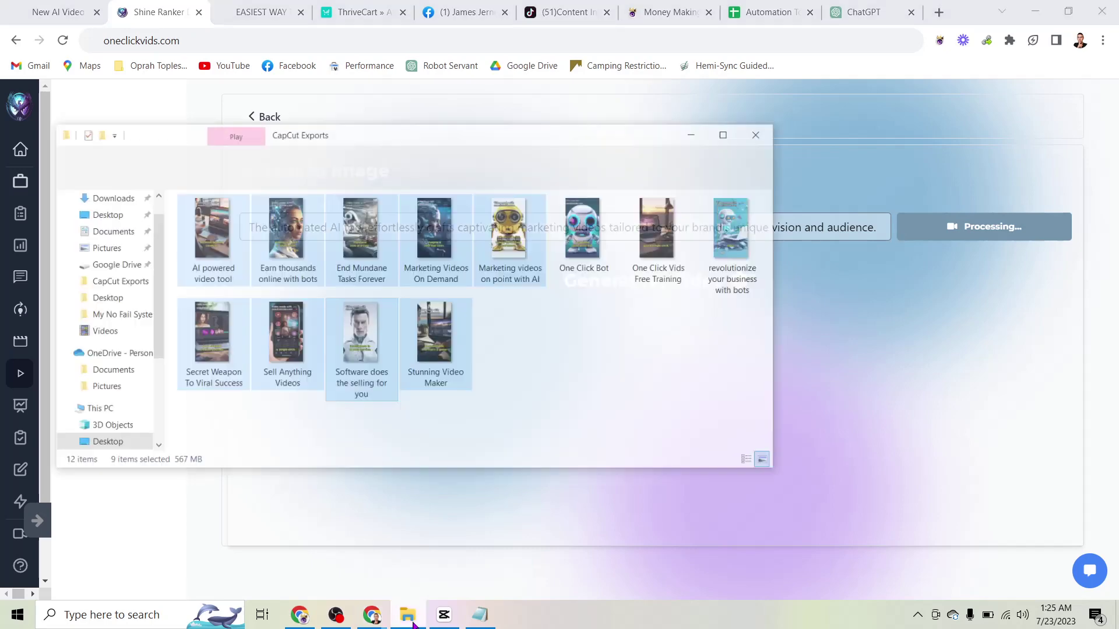
{"action": "left_click", "coordinate": [665, 318]}
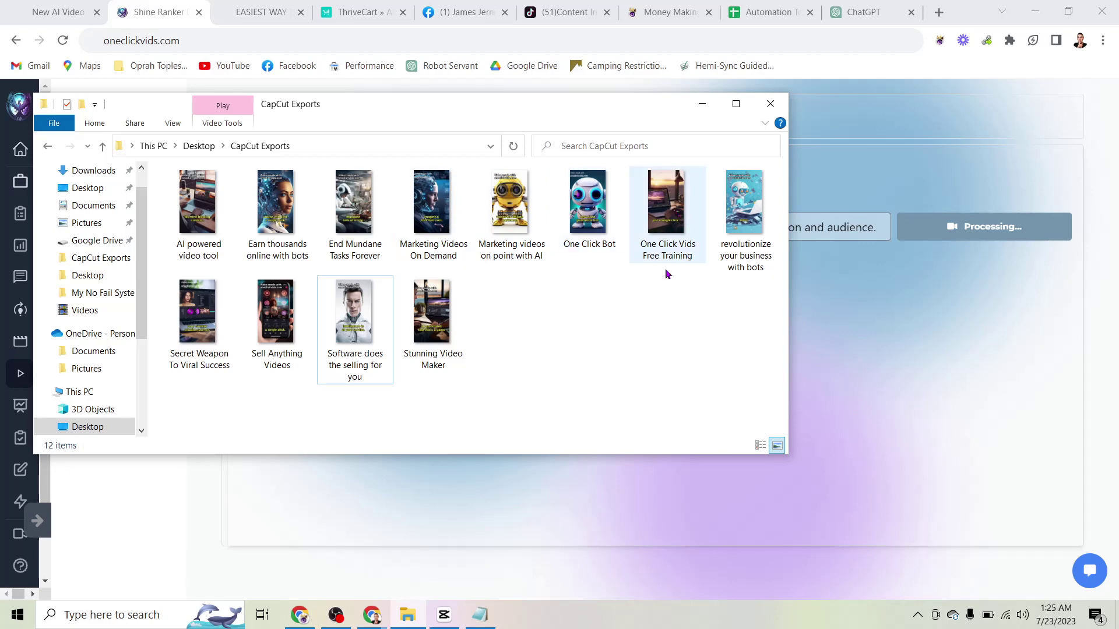
{"action": "left_click", "coordinate": [703, 105]}
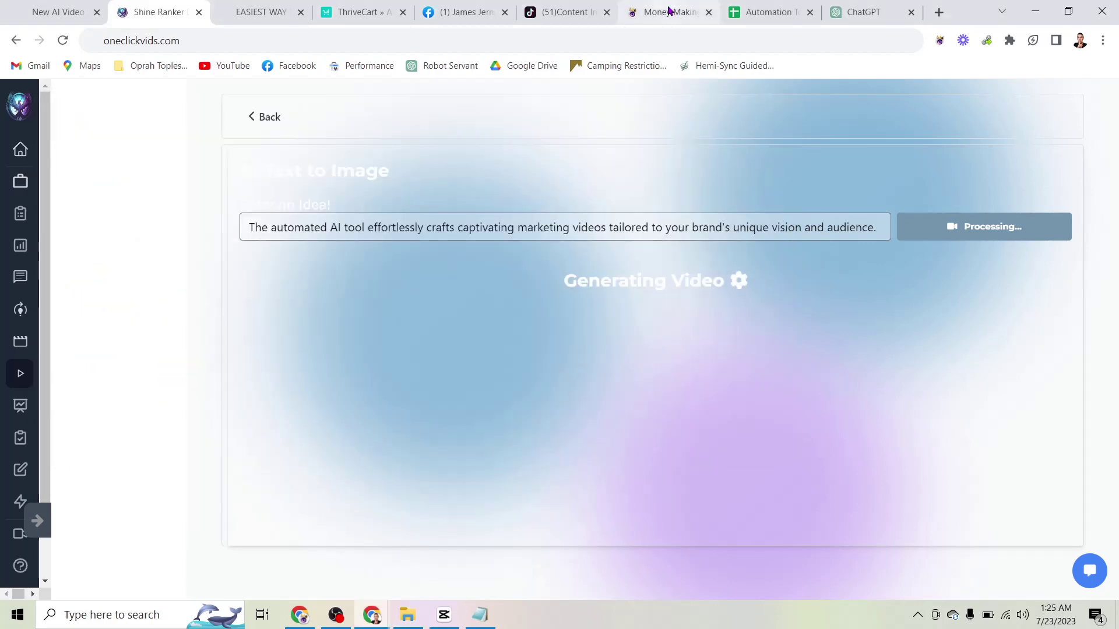
Cycle through ChatGPT's lines, TikTok, ThriveCart earnings and the oneclickvids sales page, then bring up CapCut
{"action": "left_click", "coordinate": [858, 10]}
{"action": "scroll", "coordinate": [647, 303], "scroll_direction": "down", "scroll_amount": 3}
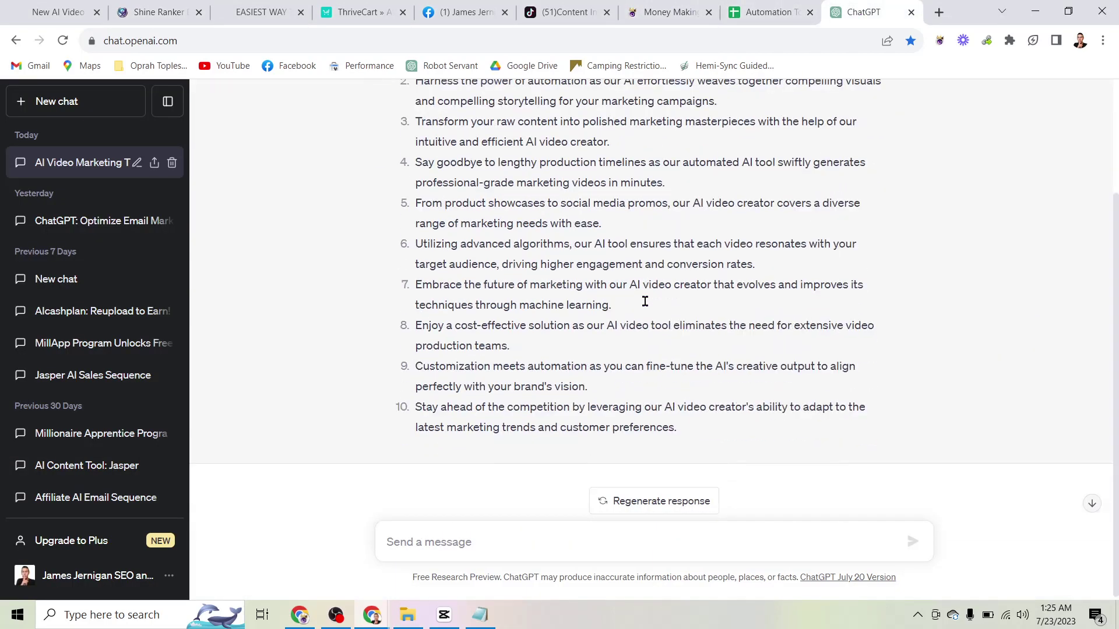
{"action": "left_click", "coordinate": [165, 12]}
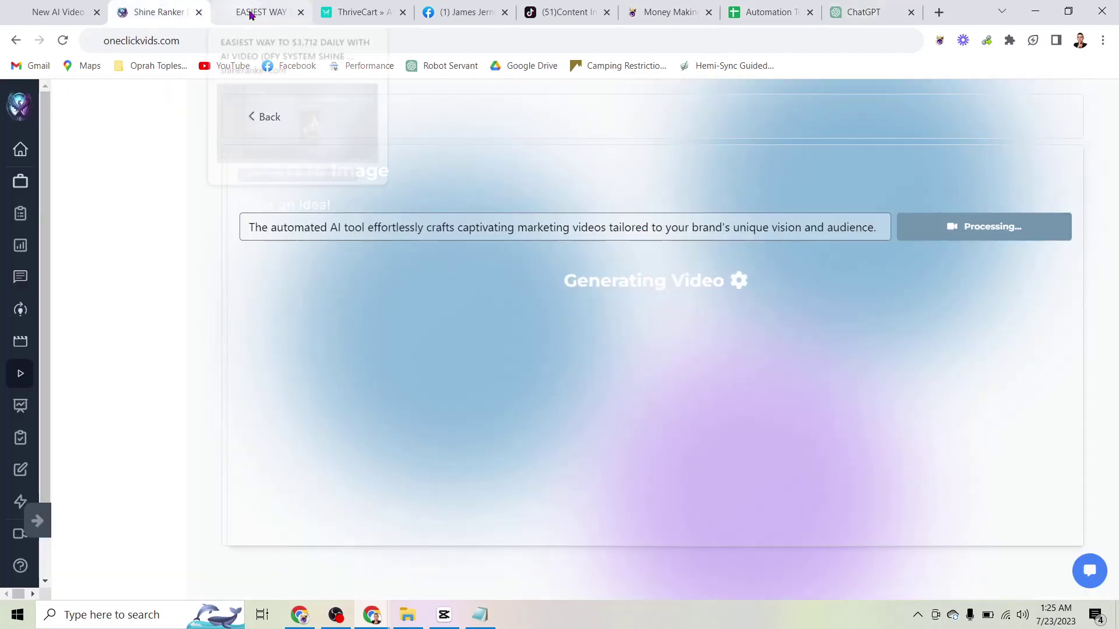
{"action": "left_click", "coordinate": [537, 16]}
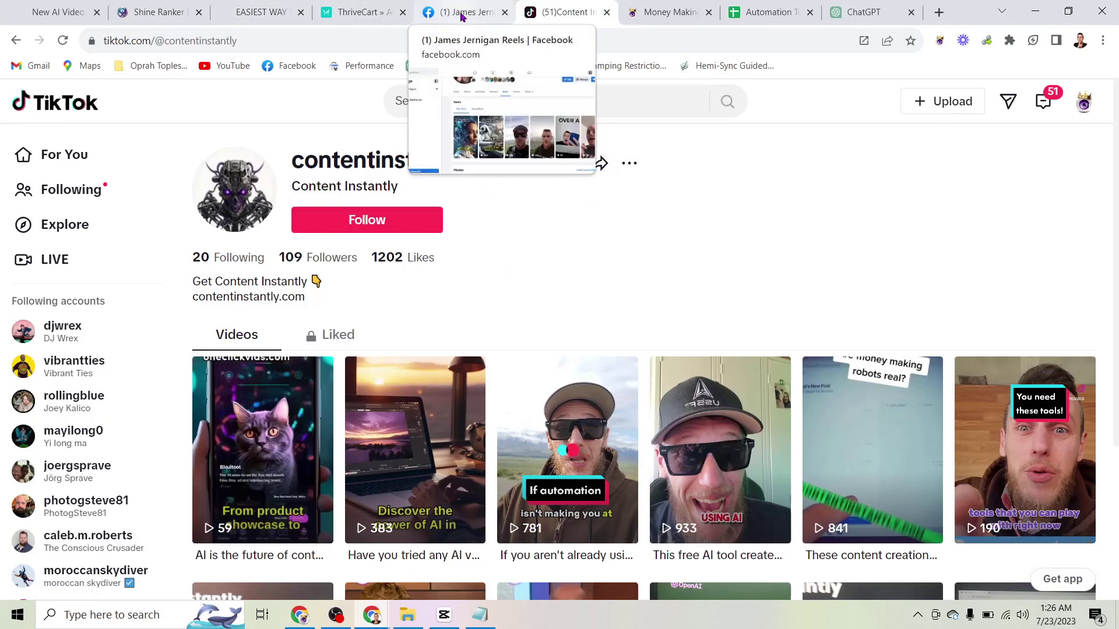
{"action": "left_click", "coordinate": [378, 15]}
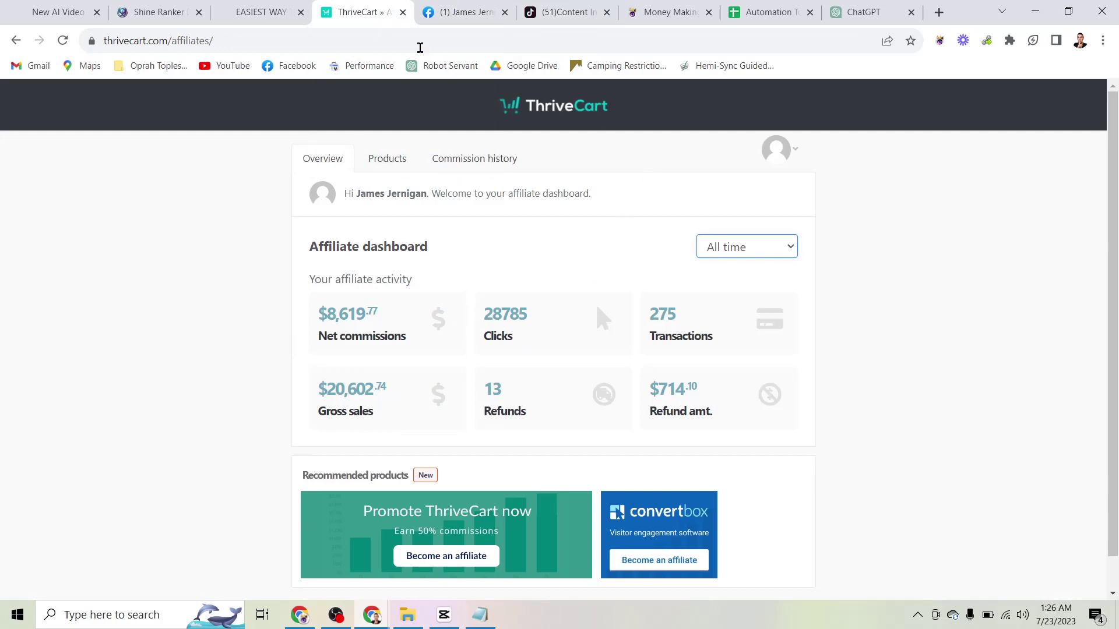
{"action": "left_click", "coordinate": [238, 18]}
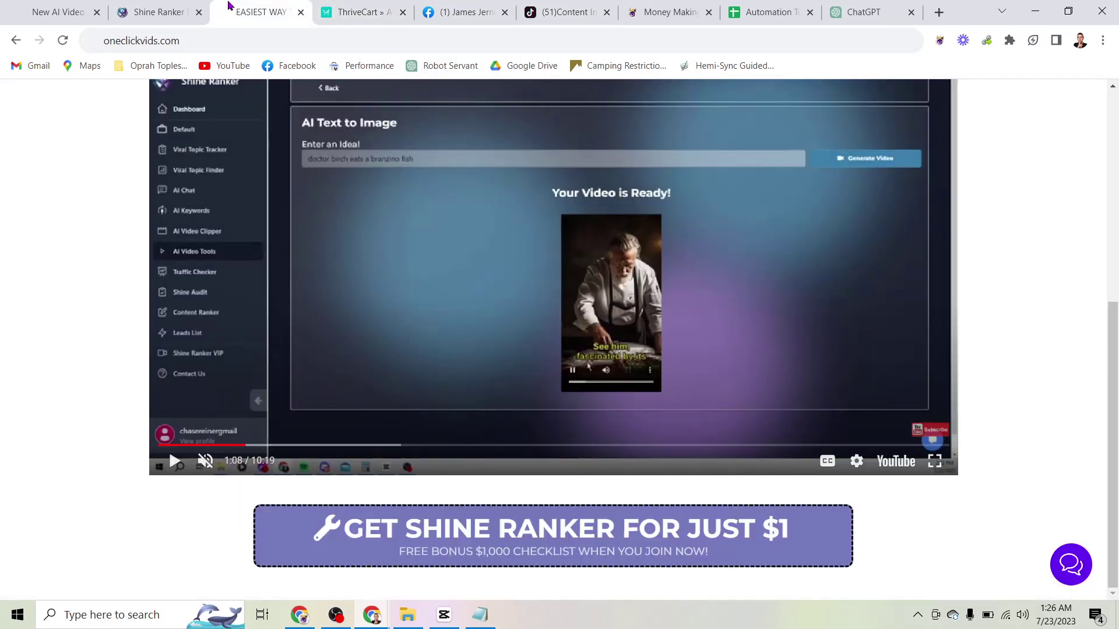
{"action": "left_click", "coordinate": [166, 13]}
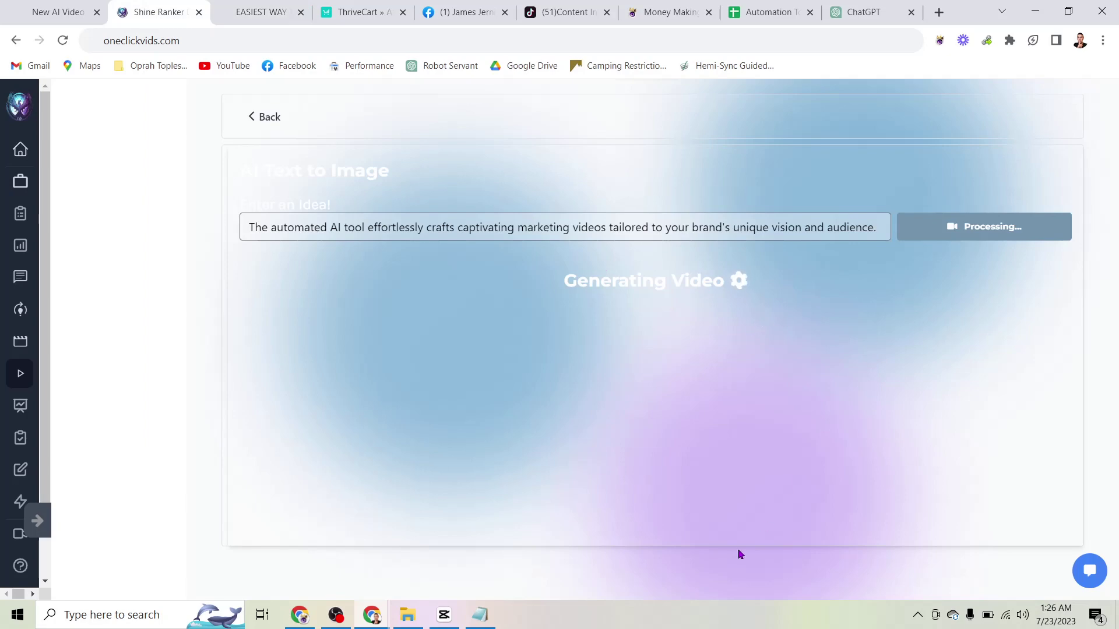
{"action": "left_click", "coordinate": [445, 615]}
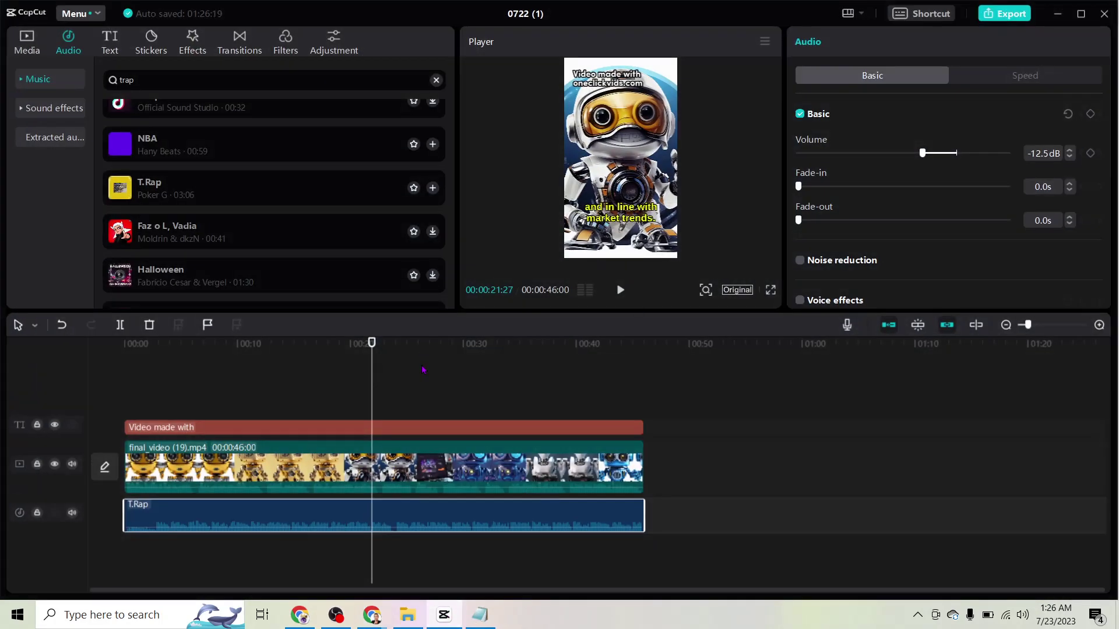
Preview the CapCut promo from the start, viewing its text and trap-music panels, then minimise CapCut
{"action": "key", "text": "Home"}
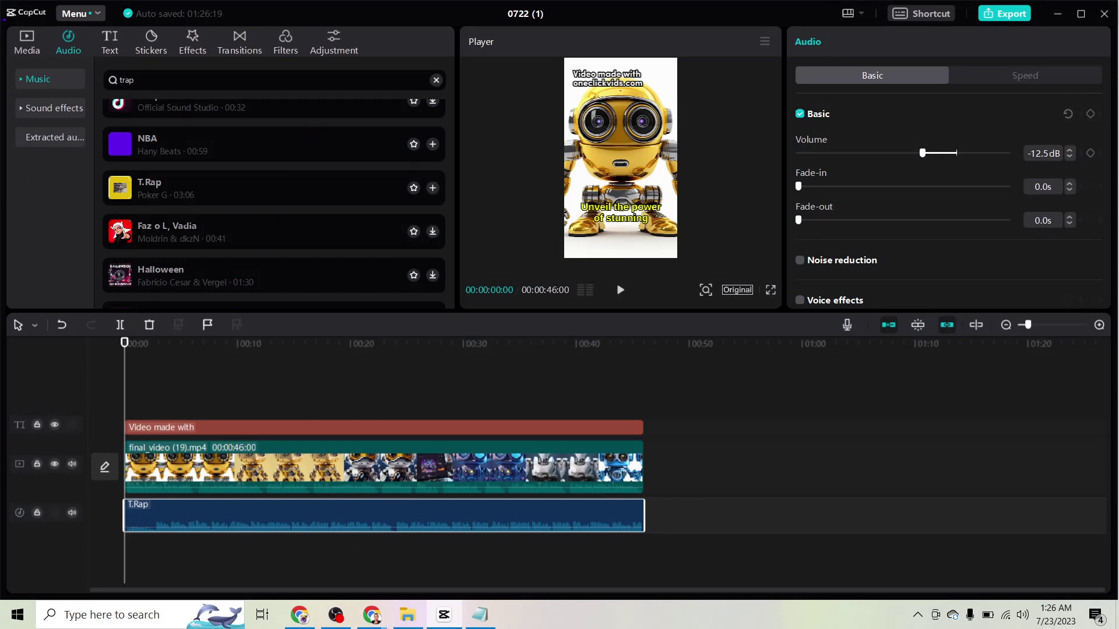
{"action": "left_click", "coordinate": [106, 42]}
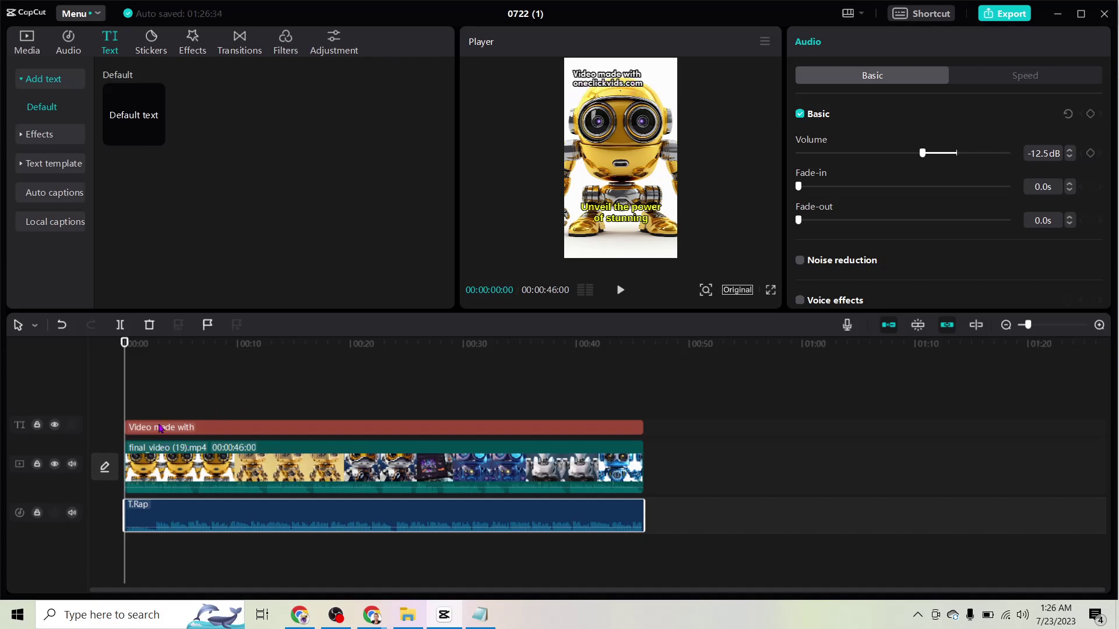
{"action": "left_click", "coordinate": [70, 44]}
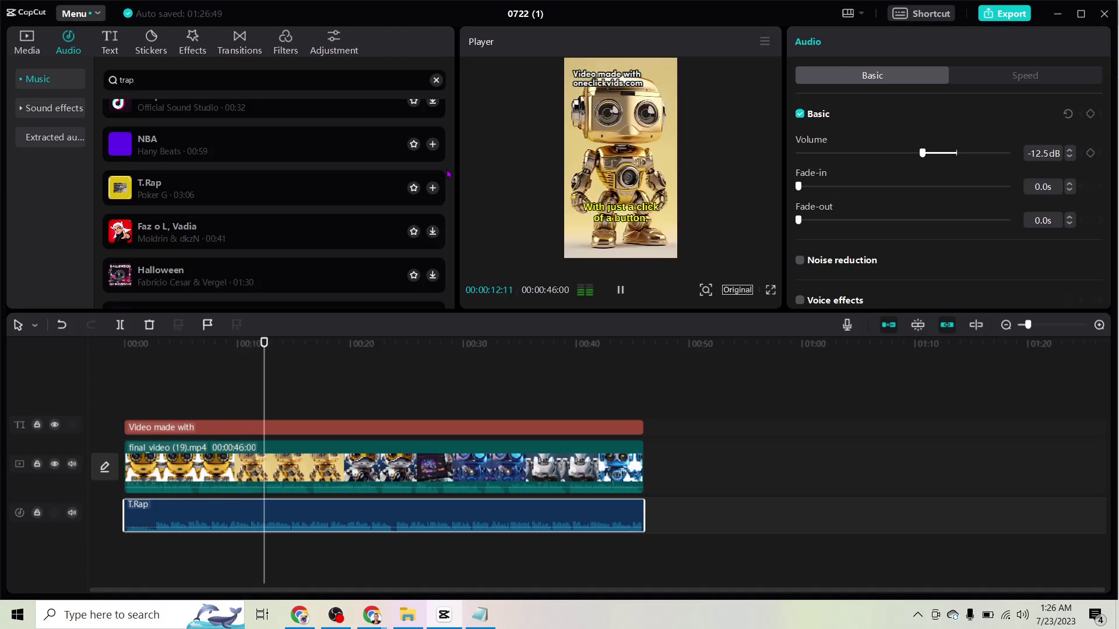
{"action": "key", "text": "space"}
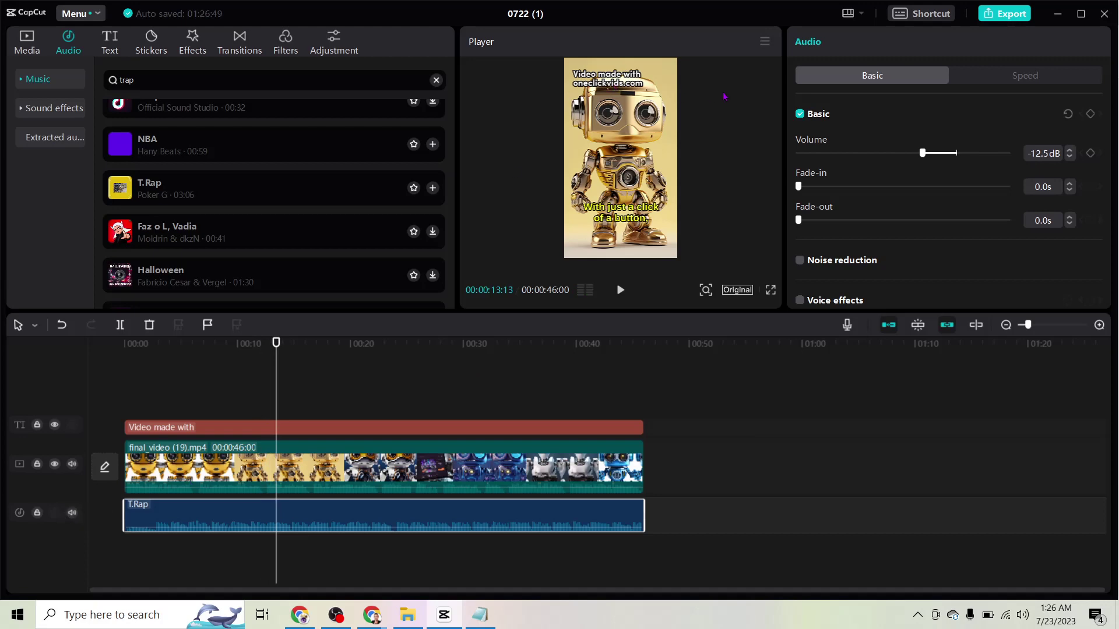
{"action": "left_click", "coordinate": [1058, 13]}
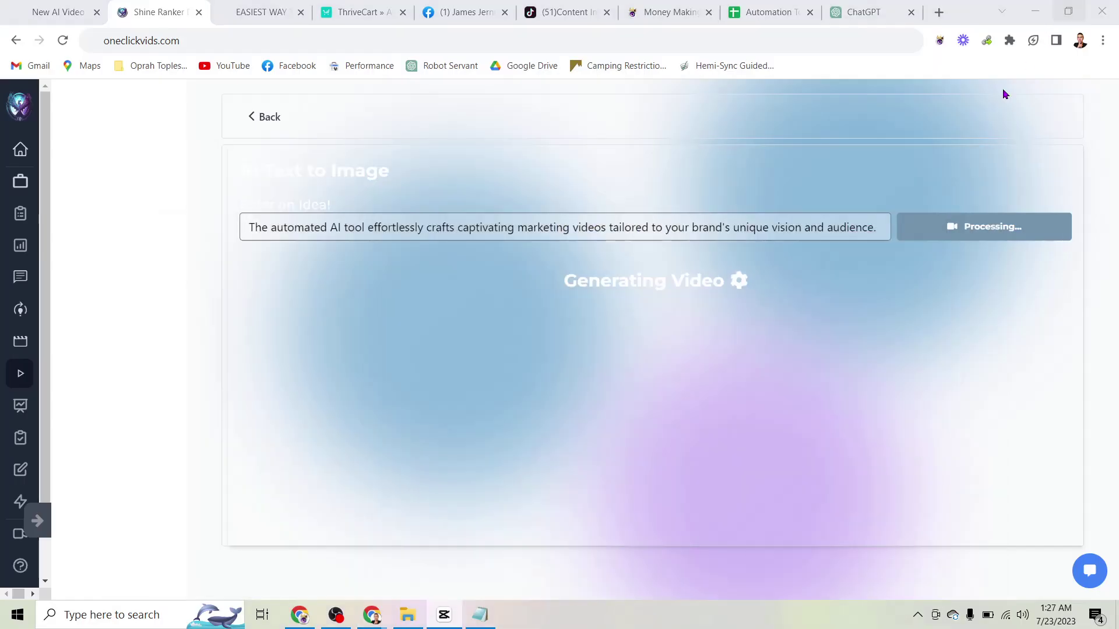
Review the ThriveCart affiliate earnings, recheck the Shine Ranker video, then show the Facebook Reels
{"action": "left_click", "coordinate": [345, 9]}
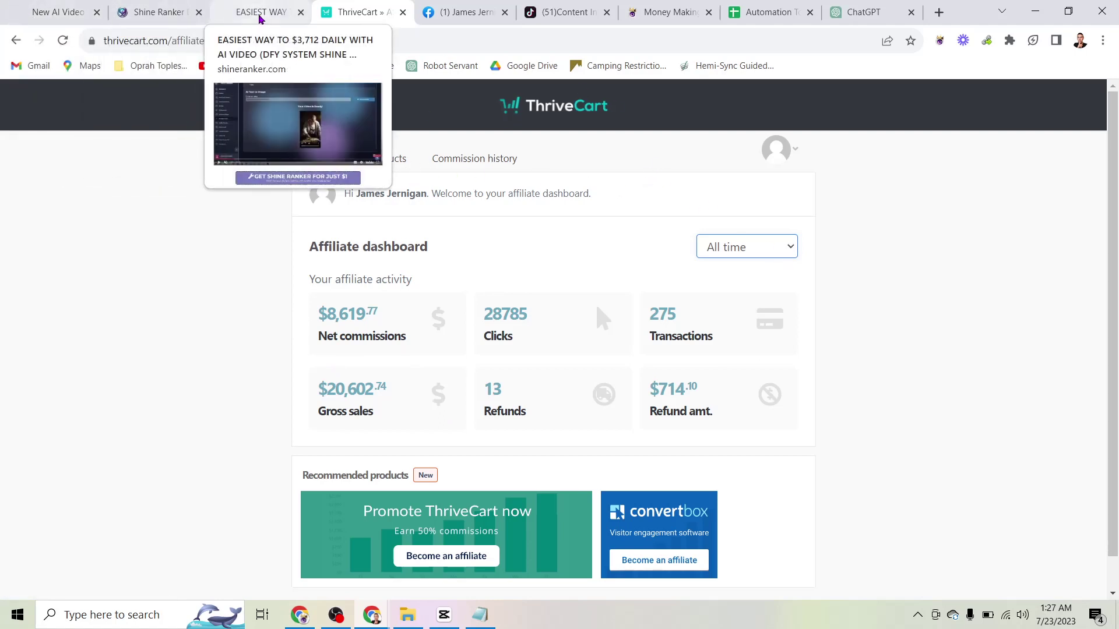
{"action": "left_click", "coordinate": [149, 17]}
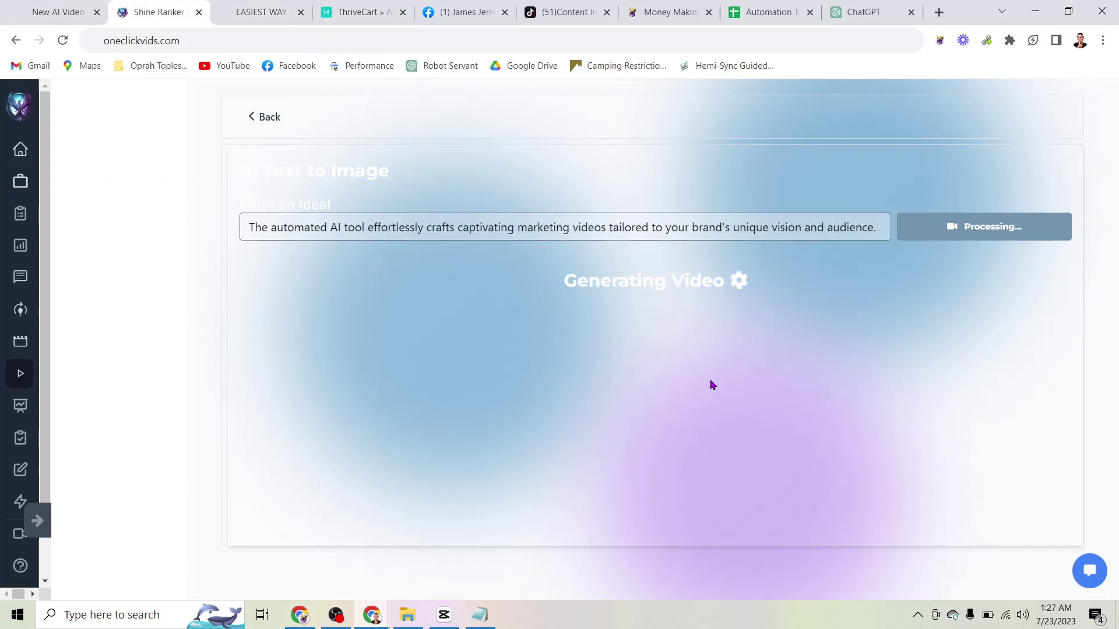
{"action": "left_click", "coordinate": [489, 13]}
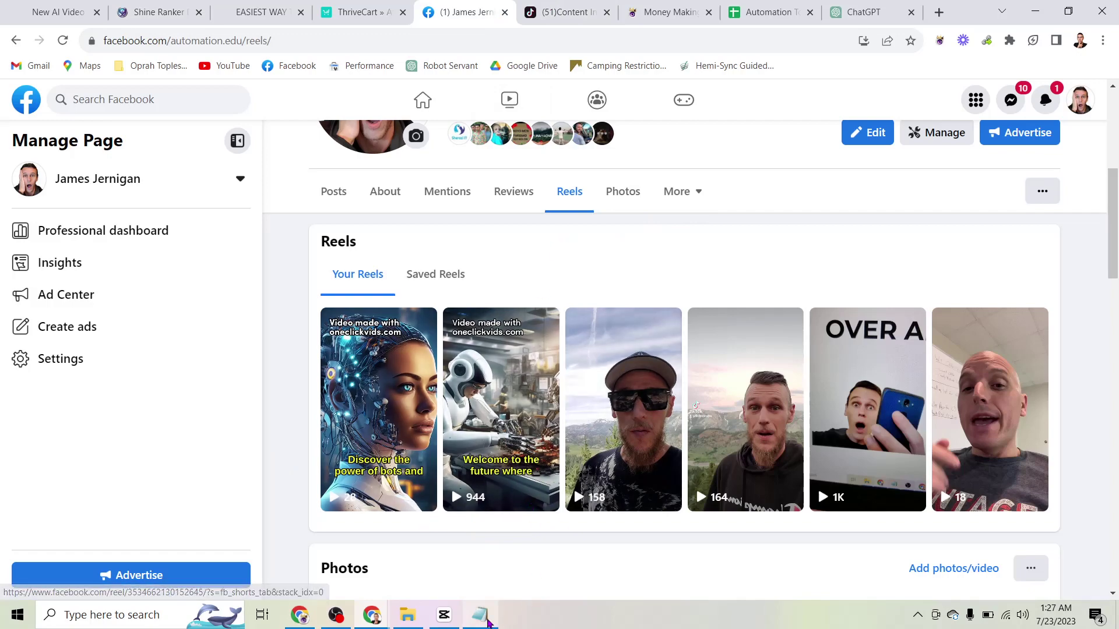
Bring up the Notepad affiliate plan, highlight Step 4 about uploading to social media, then minimise it
{"action": "left_click", "coordinate": [480, 615]}
{"action": "left_click", "coordinate": [550, 264]}
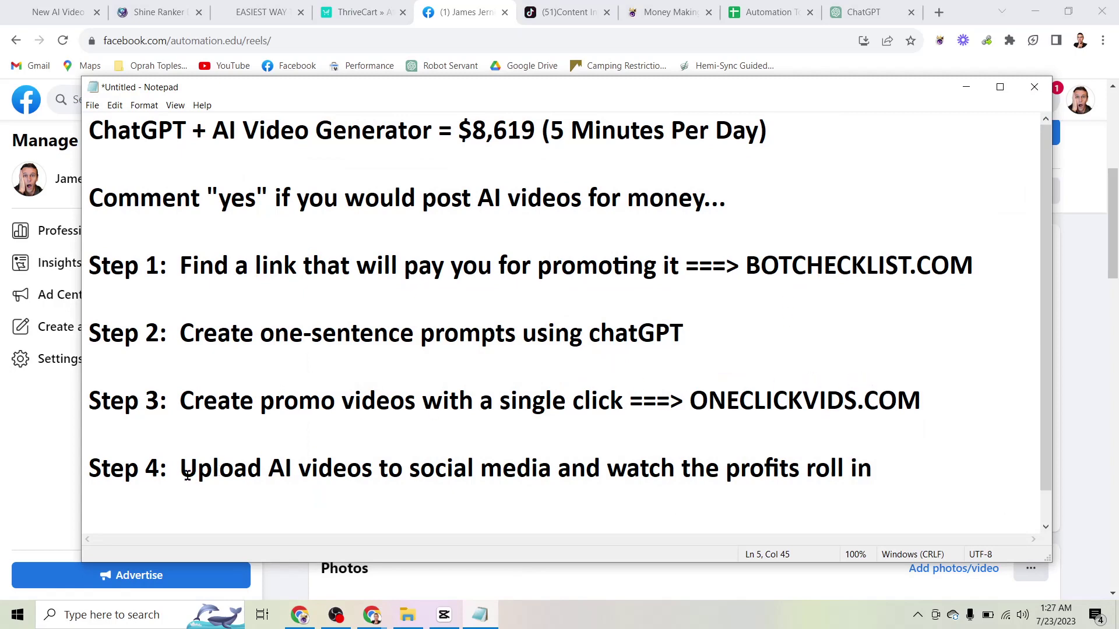
{"action": "left_click_drag", "start_coordinate": [182, 470], "coordinate": [844, 485]}
{"action": "left_click", "coordinate": [845, 485]}
{"action": "left_click", "coordinate": [968, 90]}
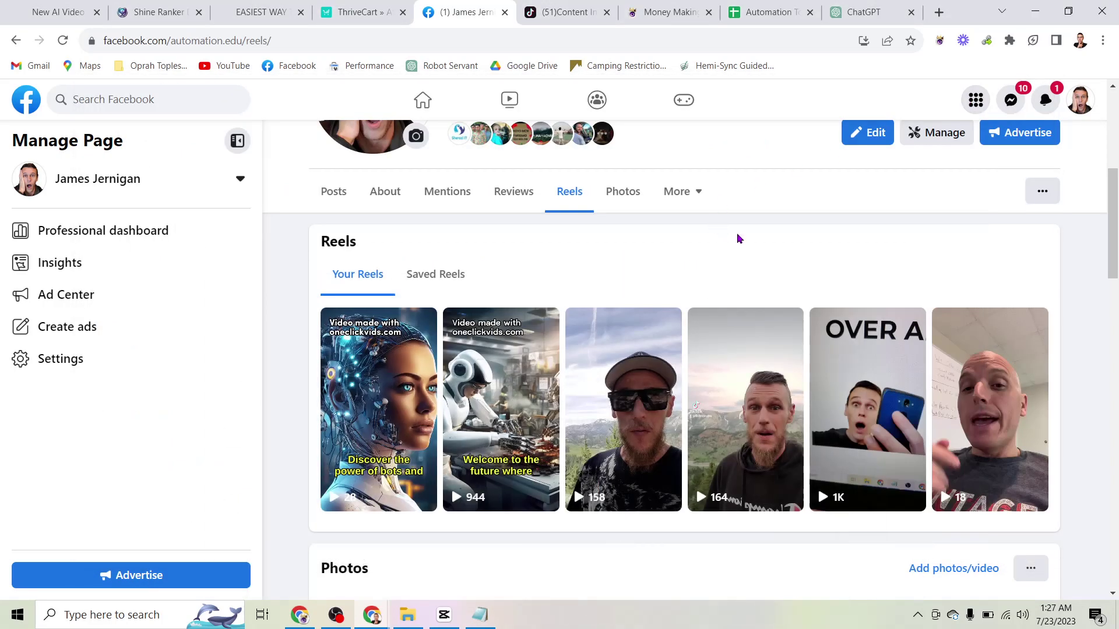
Regenerate ChatGPT's ten-line response
{"action": "left_click", "coordinate": [870, 19]}
{"action": "scroll", "coordinate": [782, 383], "scroll_direction": "up", "scroll_amount": 3}
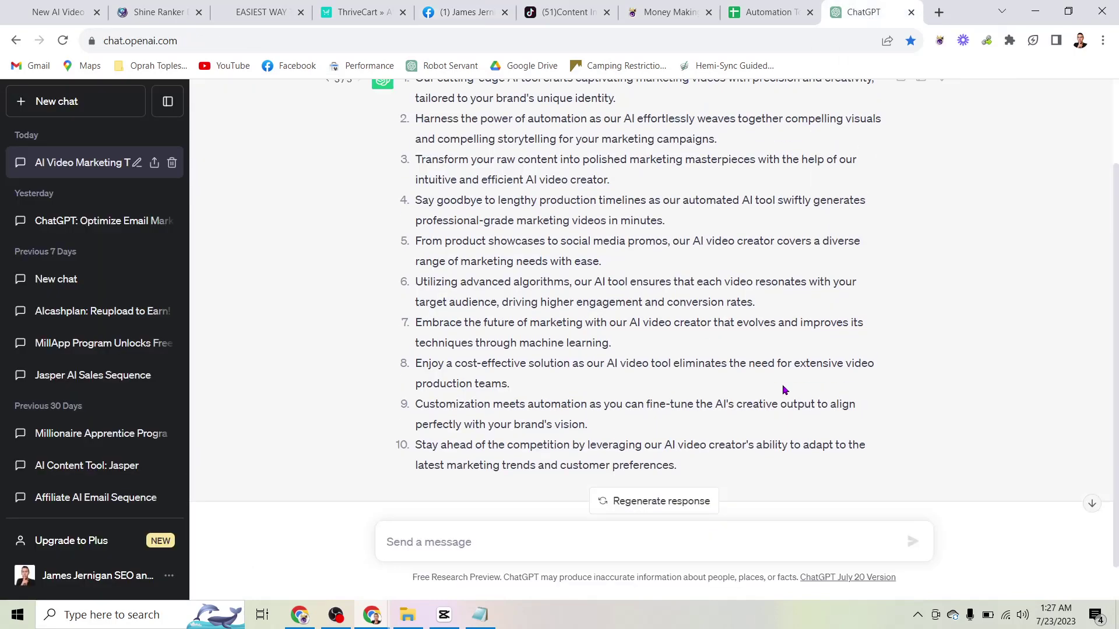
{"action": "scroll", "coordinate": [782, 389], "scroll_direction": "down", "scroll_amount": 3}
{"action": "left_click", "coordinate": [641, 503]}
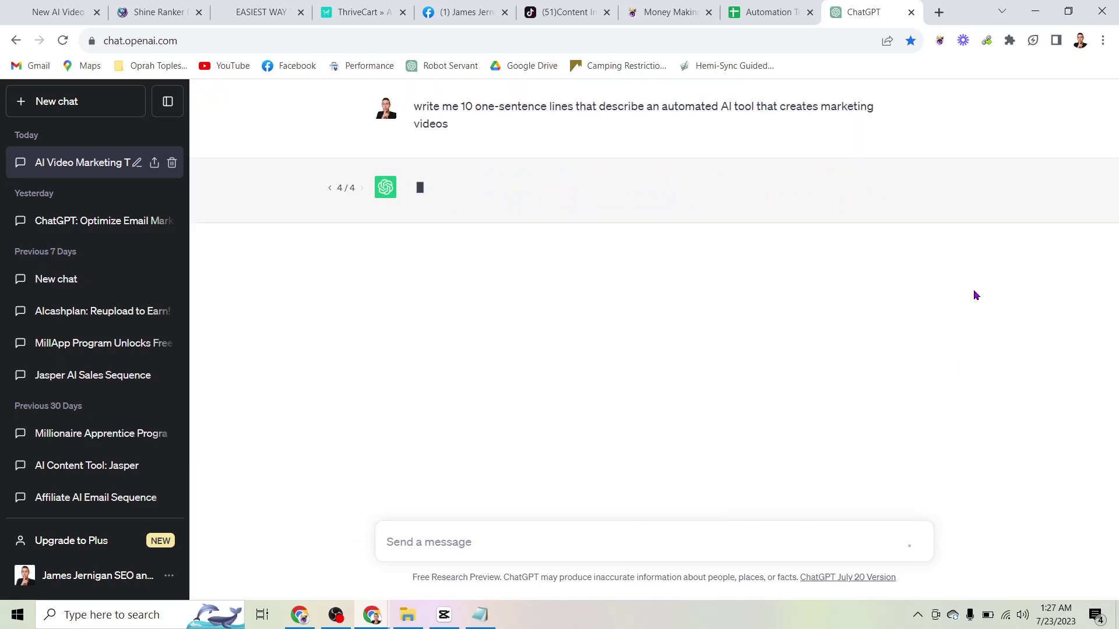
Select the Shine Ranker video prompt, glance at CapCut exports and the sales page, then show Facebook Reels
{"action": "left_click", "coordinate": [166, 11]}
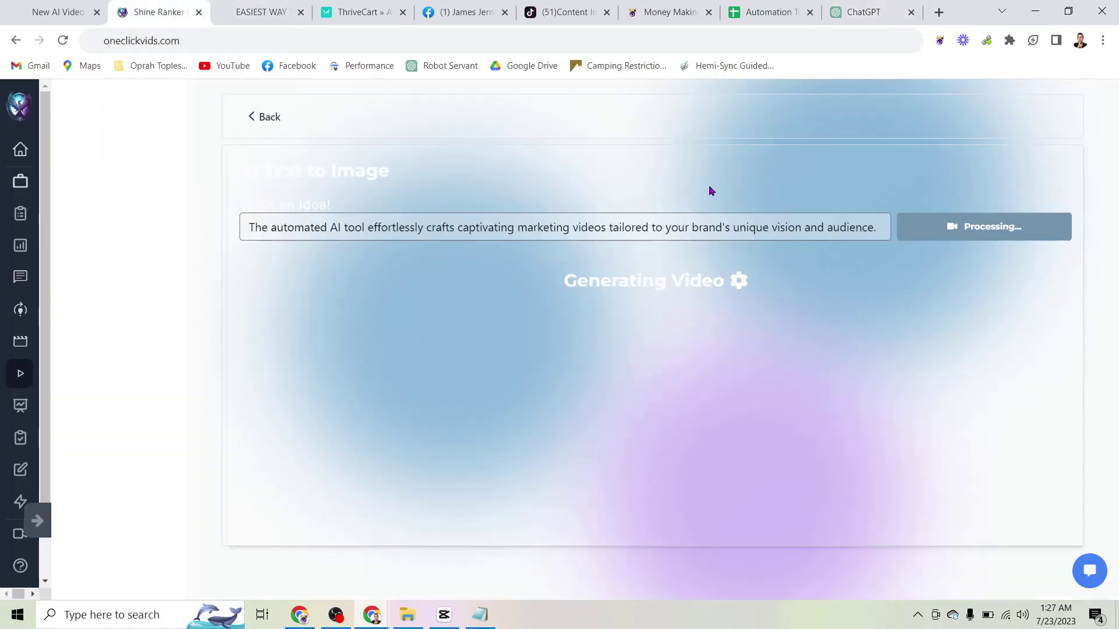
{"action": "triple_click", "coordinate": [694, 219]}
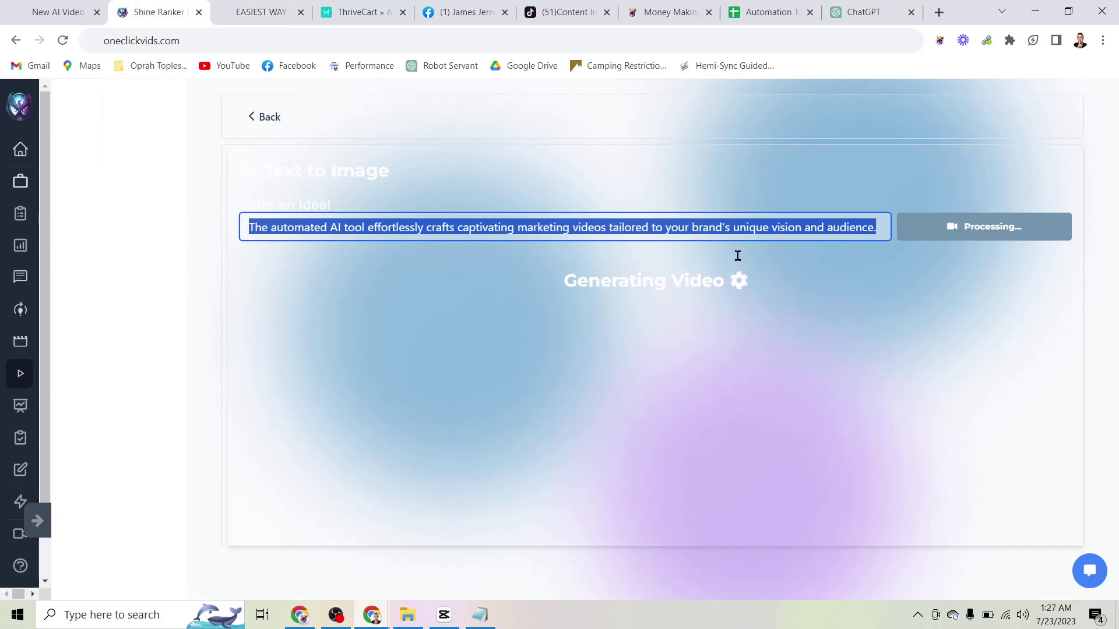
{"action": "left_click", "coordinate": [408, 615]}
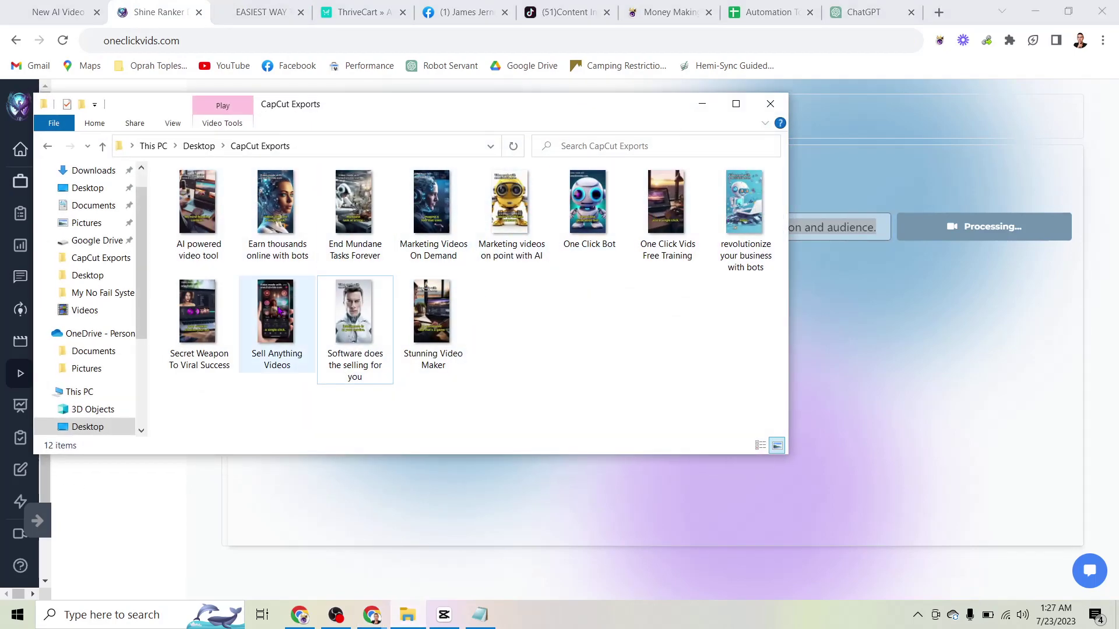
{"action": "left_click", "coordinate": [702, 106]}
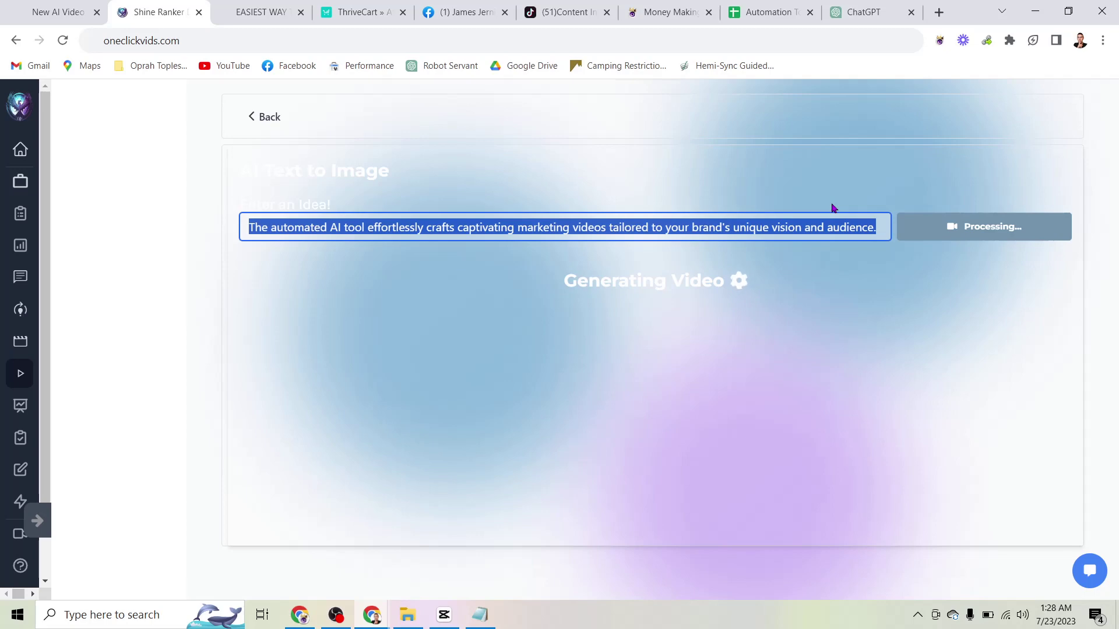
{"action": "left_click", "coordinate": [261, 11]}
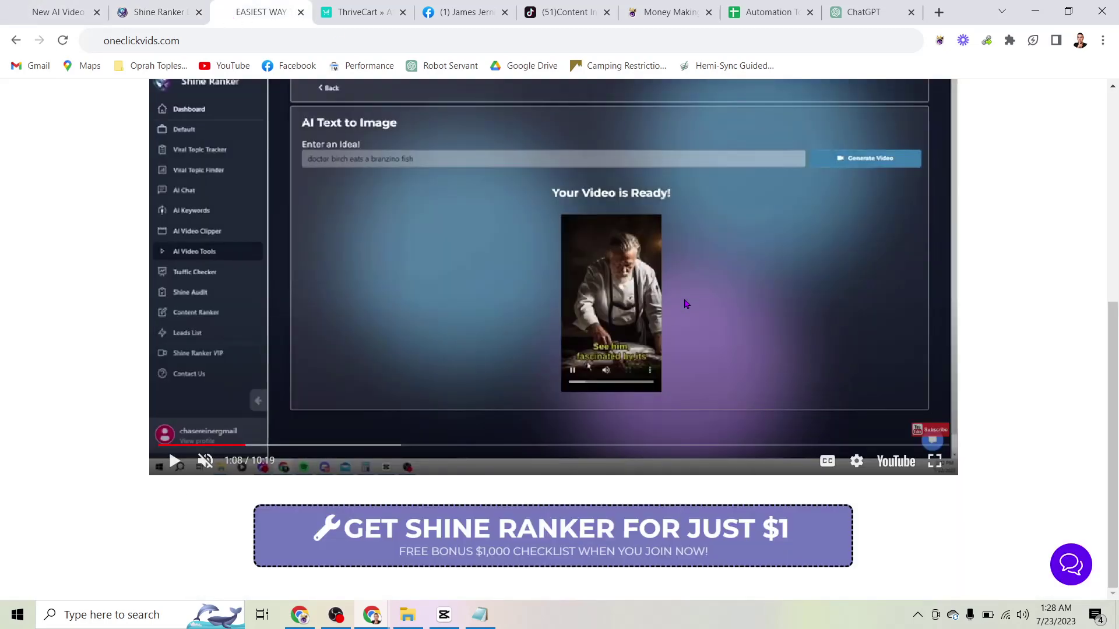
{"action": "left_click", "coordinate": [158, 12]}
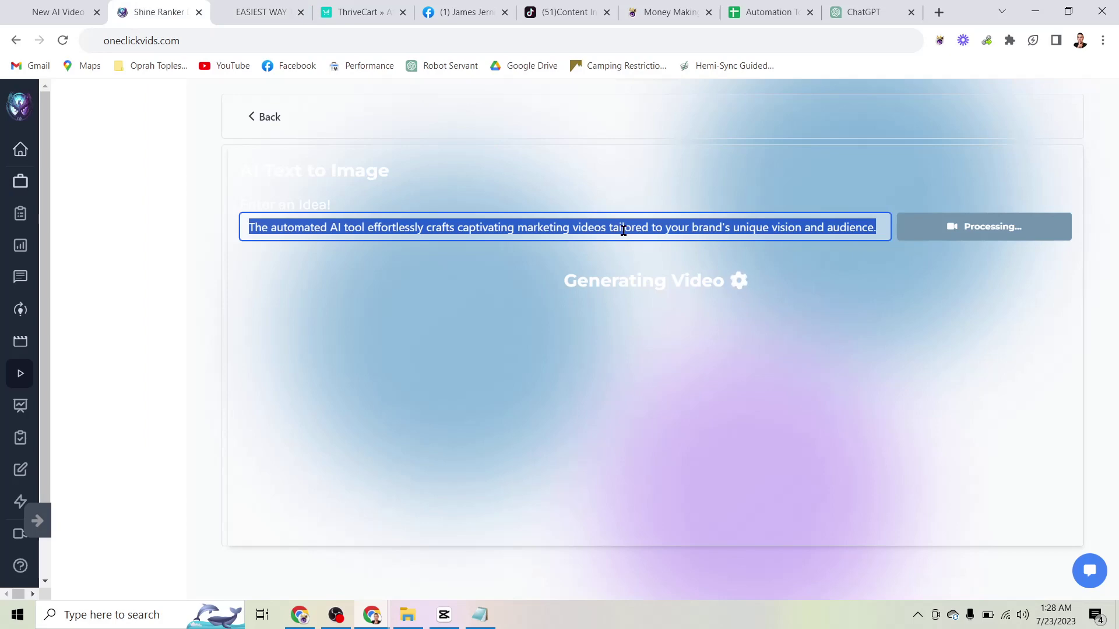
{"action": "left_click", "coordinate": [469, 12]}
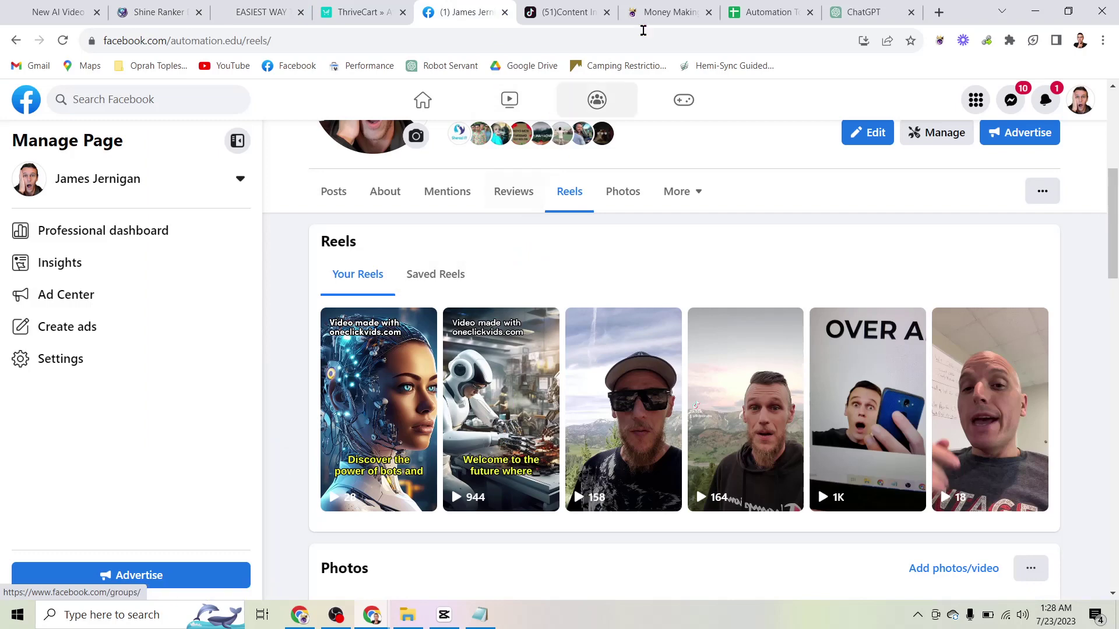
Open the botchecklist.com page and scroll the Automation Tools sheet of AI bot links
{"action": "left_click", "coordinate": [670, 13]}
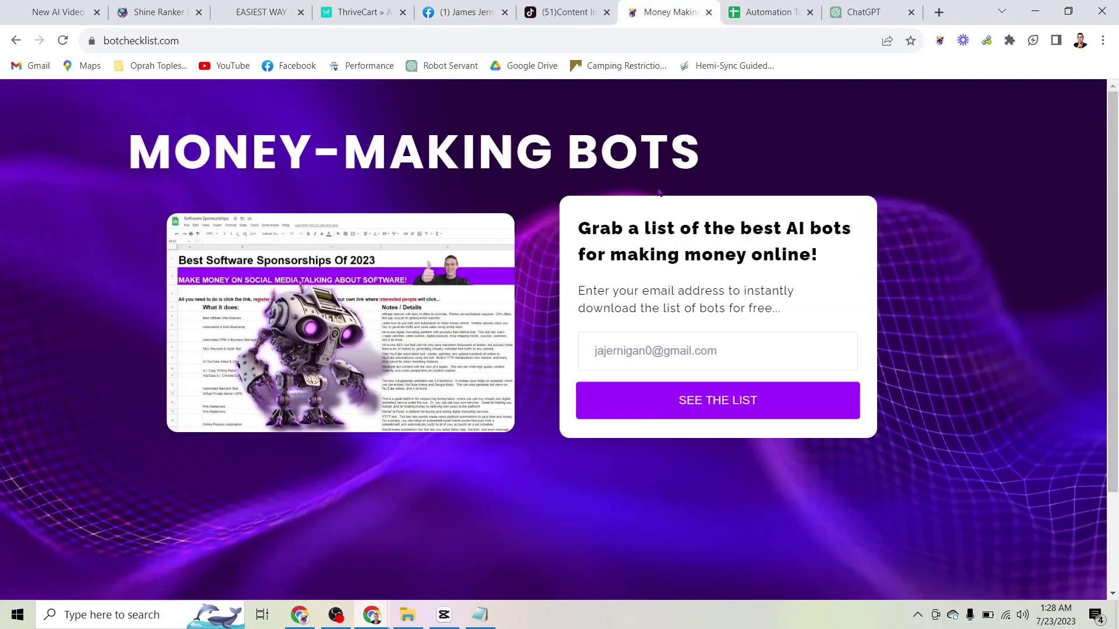
{"action": "left_click", "coordinate": [769, 13]}
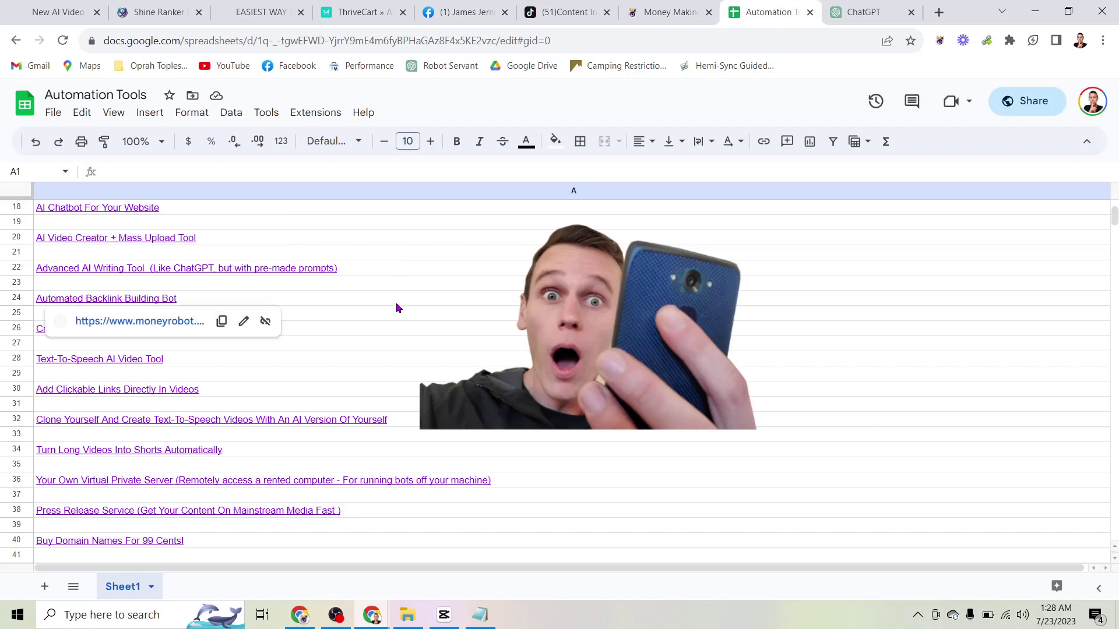
{"action": "scroll", "coordinate": [385, 411], "scroll_direction": "down", "scroll_amount": 2}
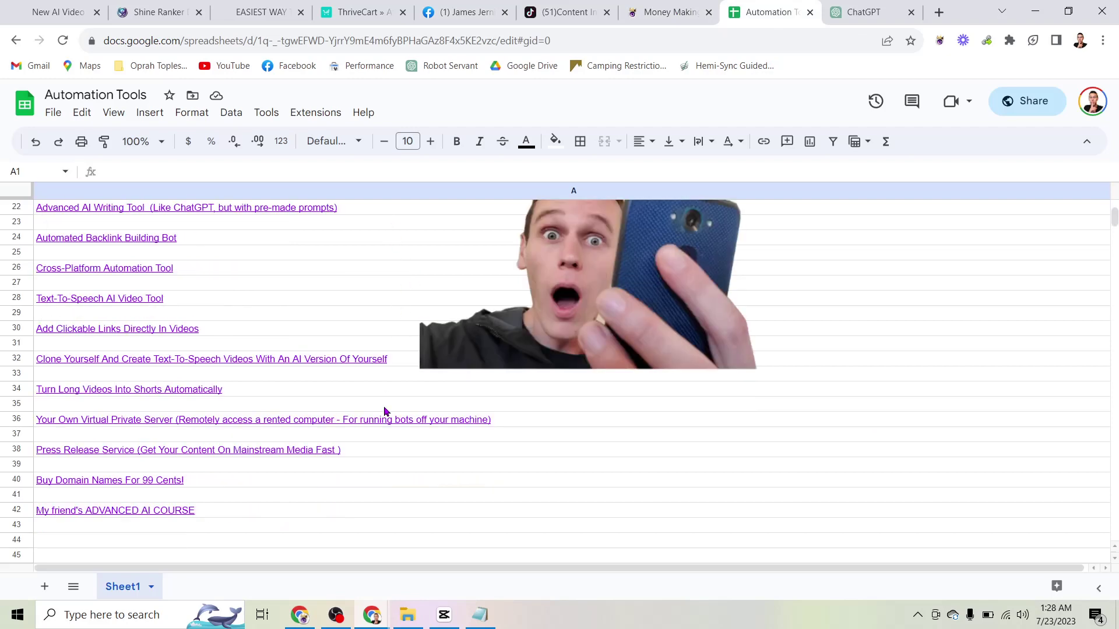
{"action": "scroll", "coordinate": [385, 412], "scroll_direction": "up", "scroll_amount": 2}
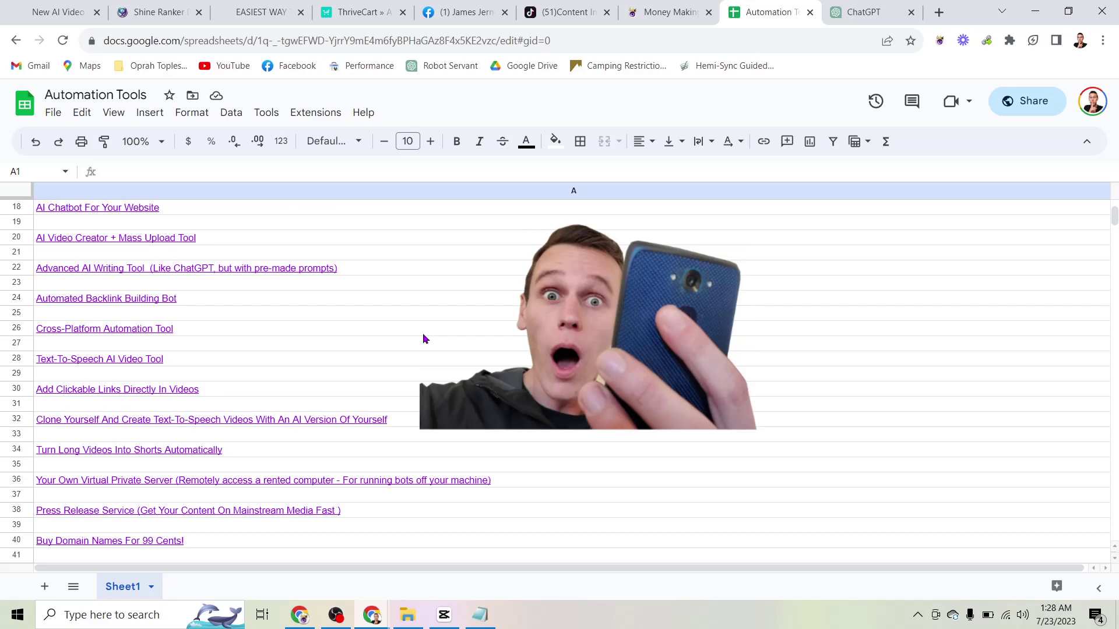
Check the Shine Ranker video and TikTok profile, then highlight ONECLICKVIDS.COM in Notepad's Step 3
{"action": "left_click", "coordinate": [177, 16]}
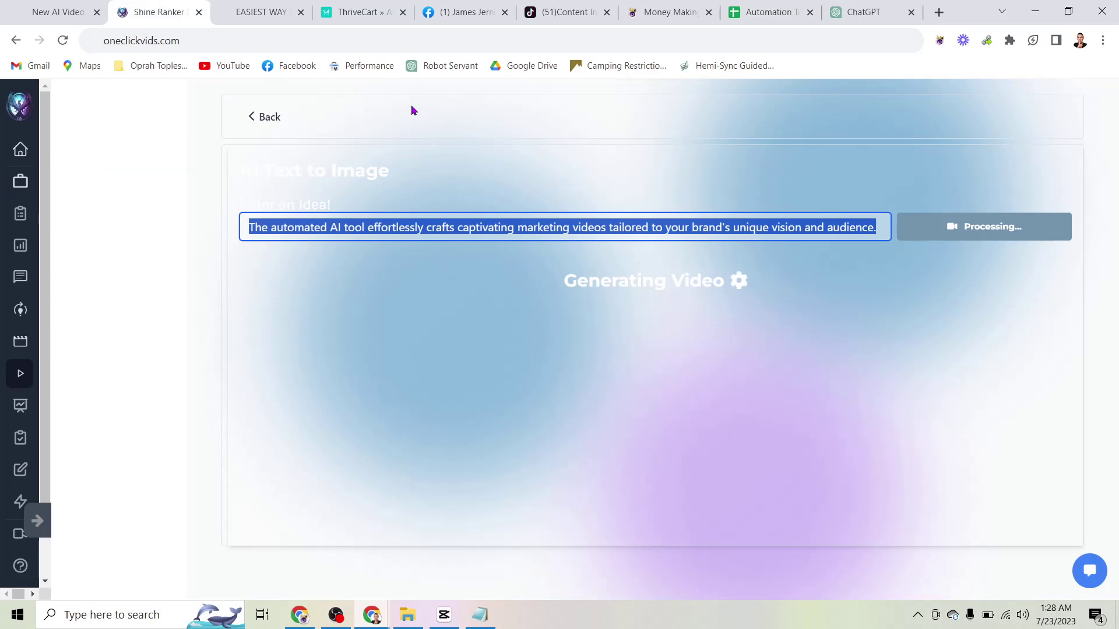
{"action": "left_click", "coordinate": [563, 12]}
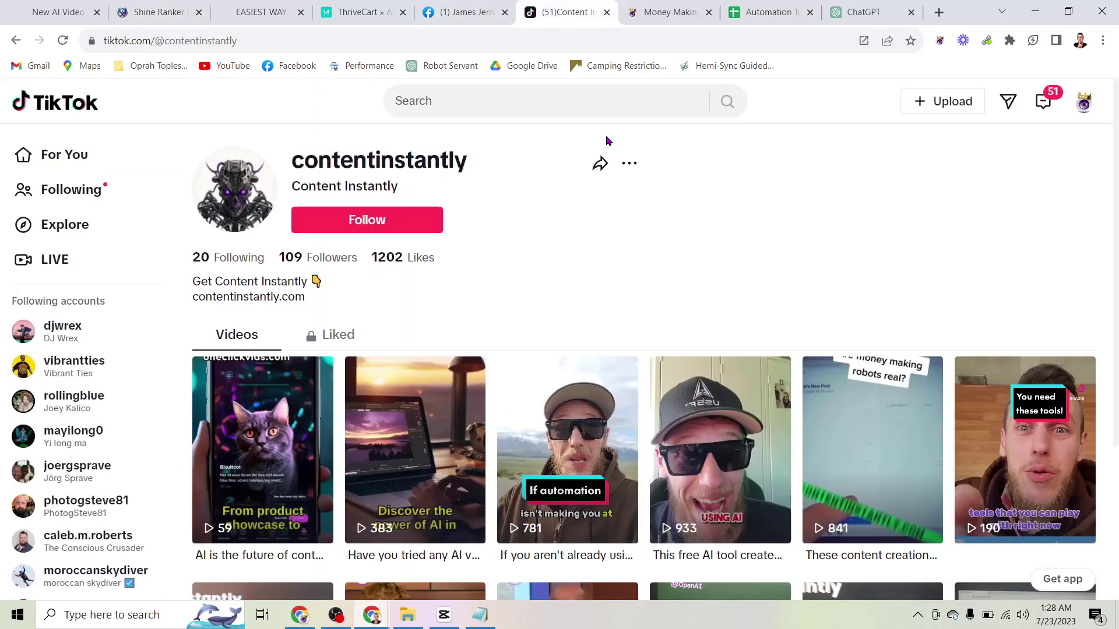
{"action": "mouse_move", "coordinate": [490, 623]}
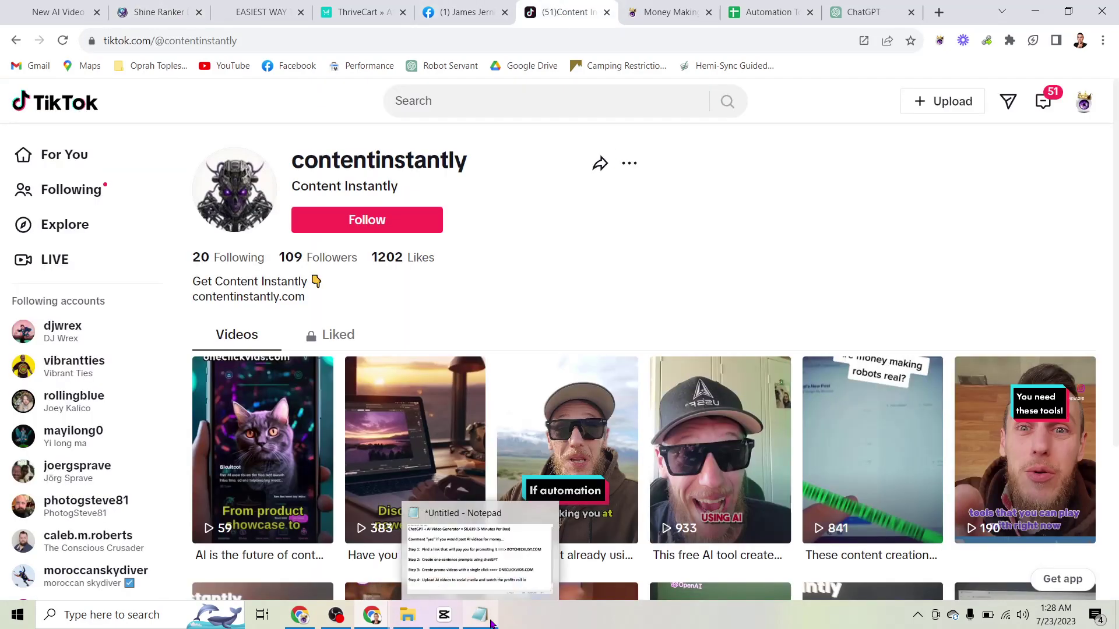
{"action": "left_click", "coordinate": [490, 623]}
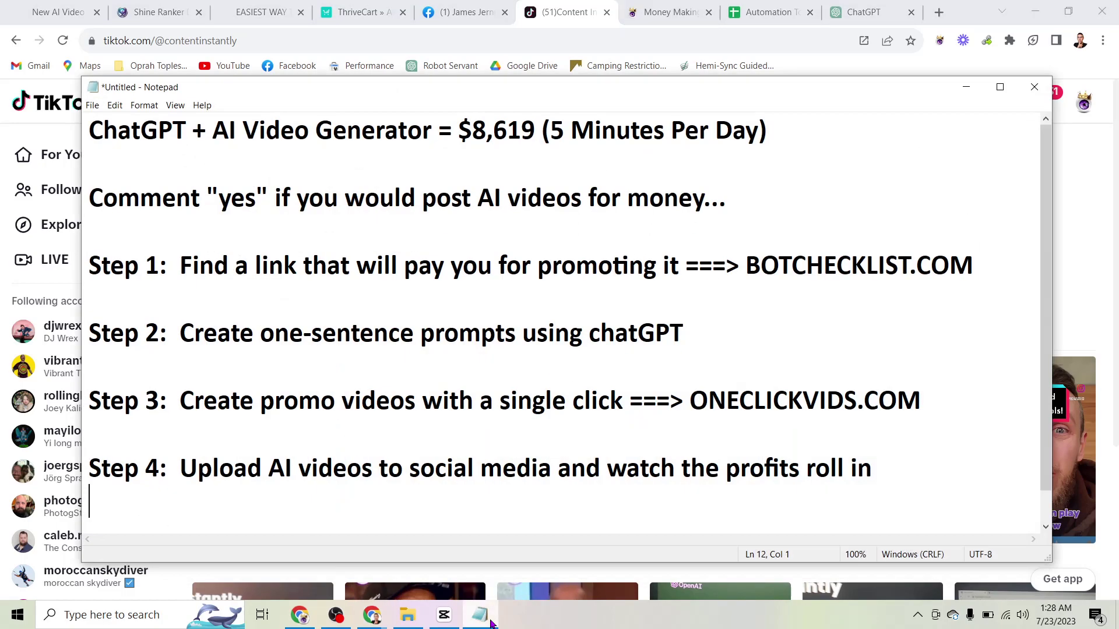
{"action": "left_click", "coordinate": [748, 401]}
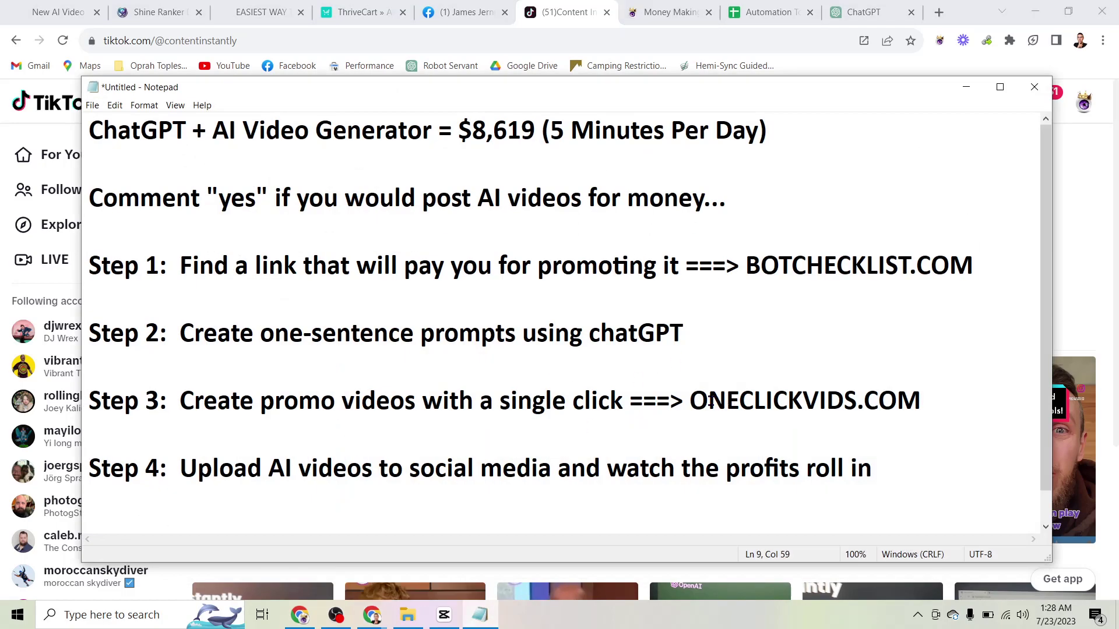
{"action": "left_click_drag", "start_coordinate": [690, 400], "coordinate": [929, 401]}
{"action": "left_click", "coordinate": [950, 400]}
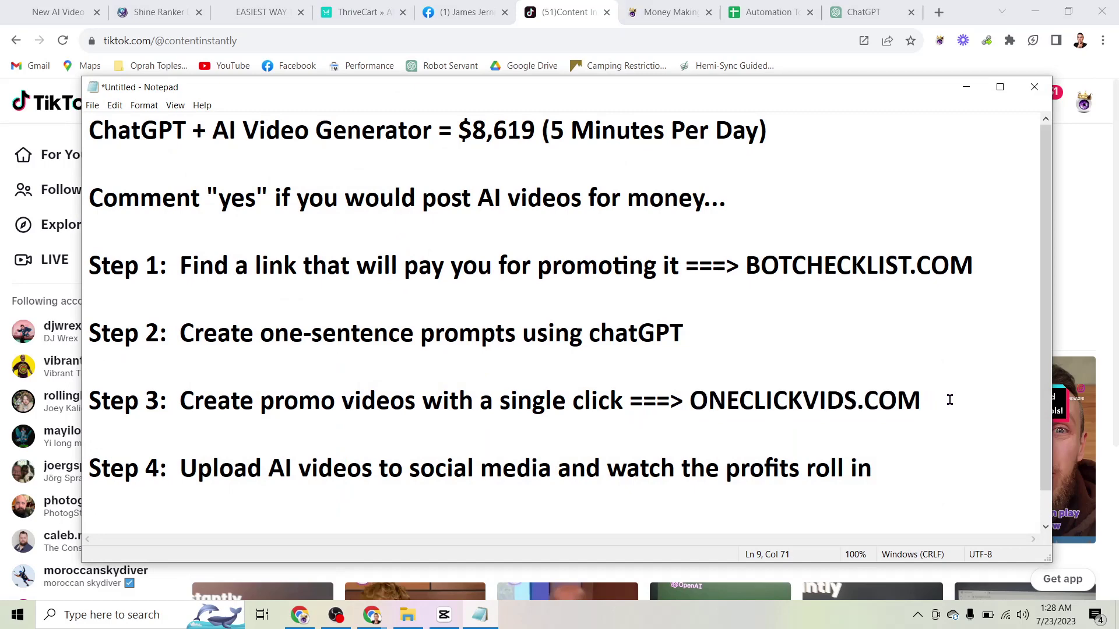